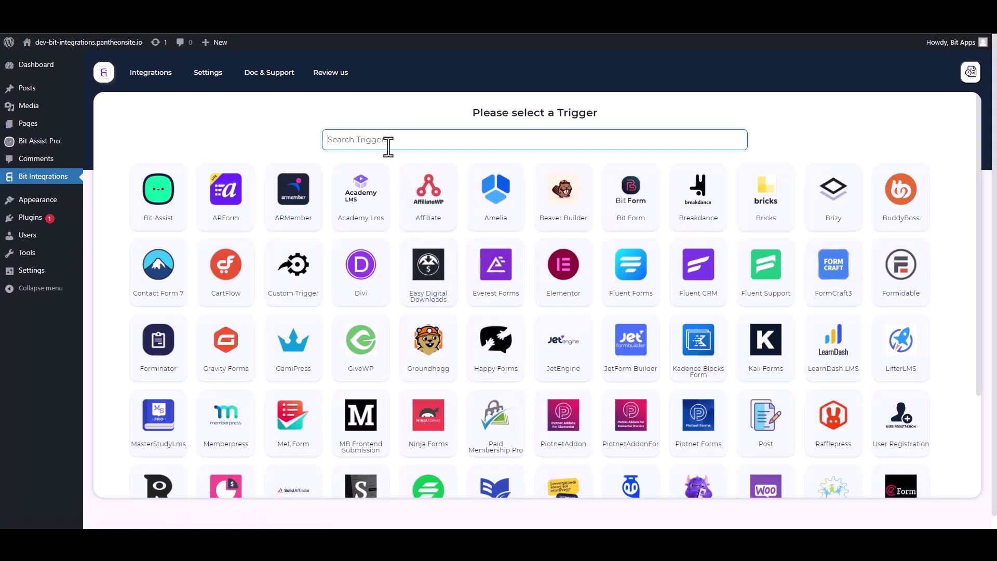
# Choose Bit Assist as the trigger, copy its webhook URL and start fetching a test submission.
pyautogui.click(165, 212)
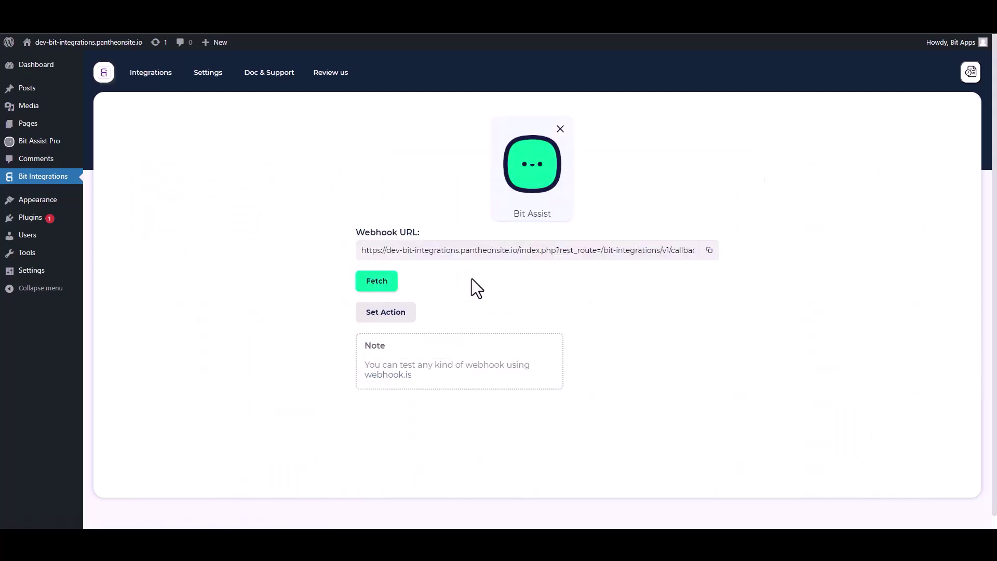
pyautogui.click(709, 250)
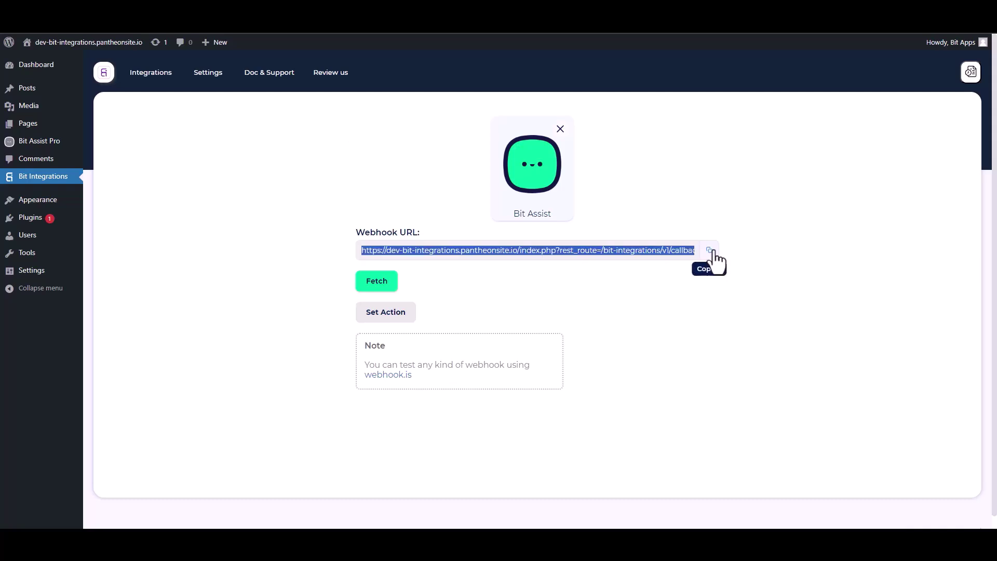
pyautogui.click(389, 286)
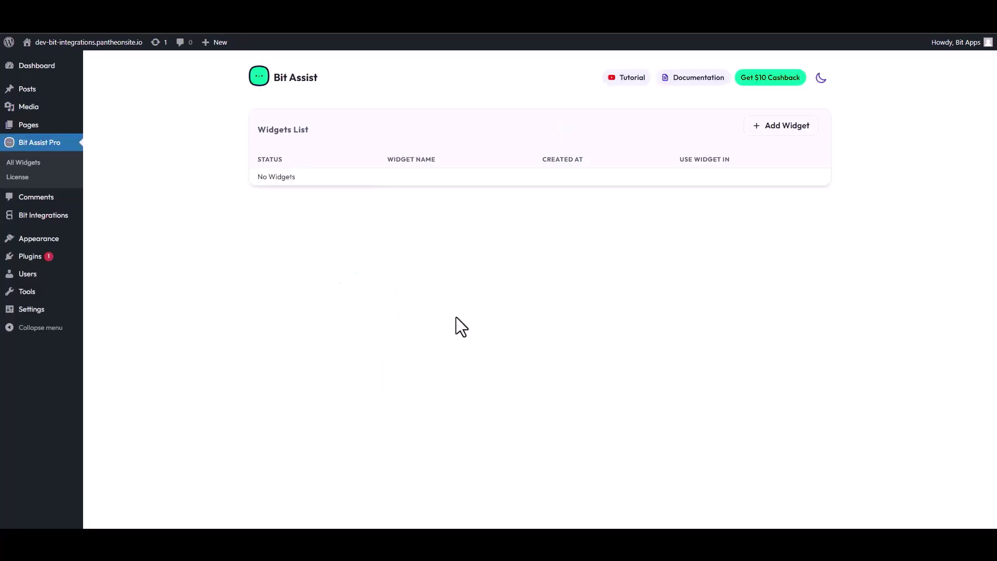
# Create a Bit Assist widget named 'Bit Integrations' and open it for editing.
pyautogui.click(783, 126)
pyautogui.click(417, 299)
pyautogui.tripleClick(418, 299)
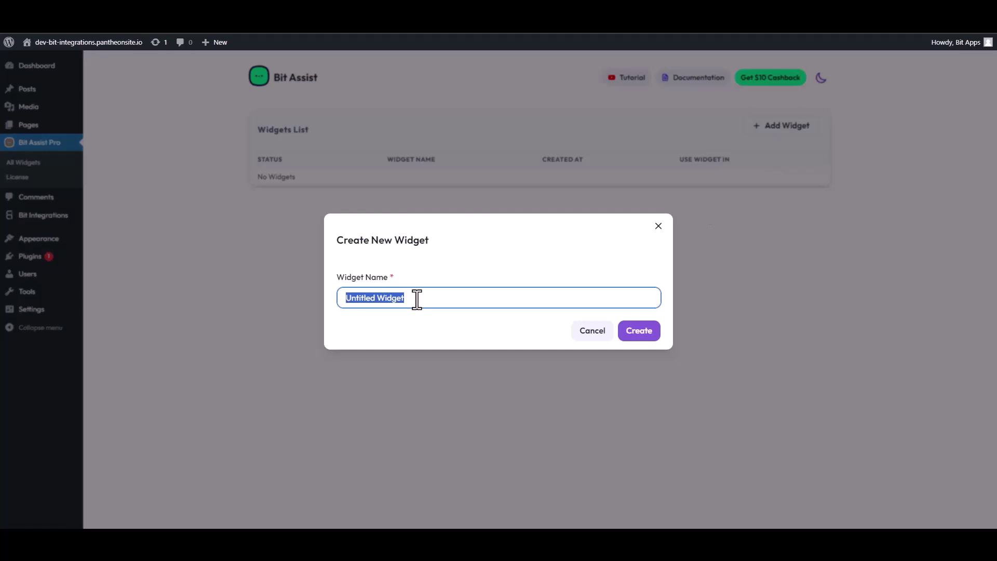
pyautogui.write('Bit Integrations')
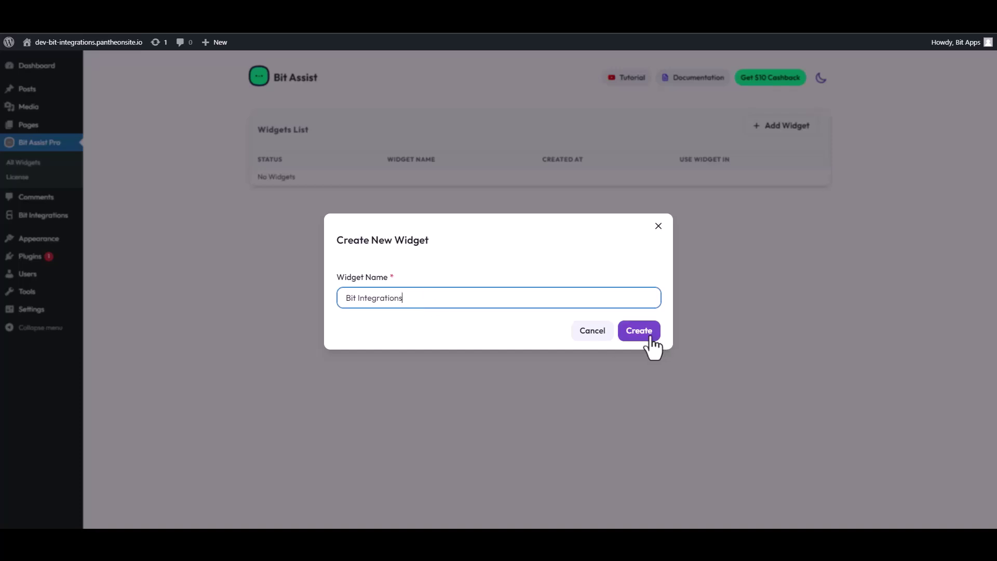
pyautogui.click(653, 334)
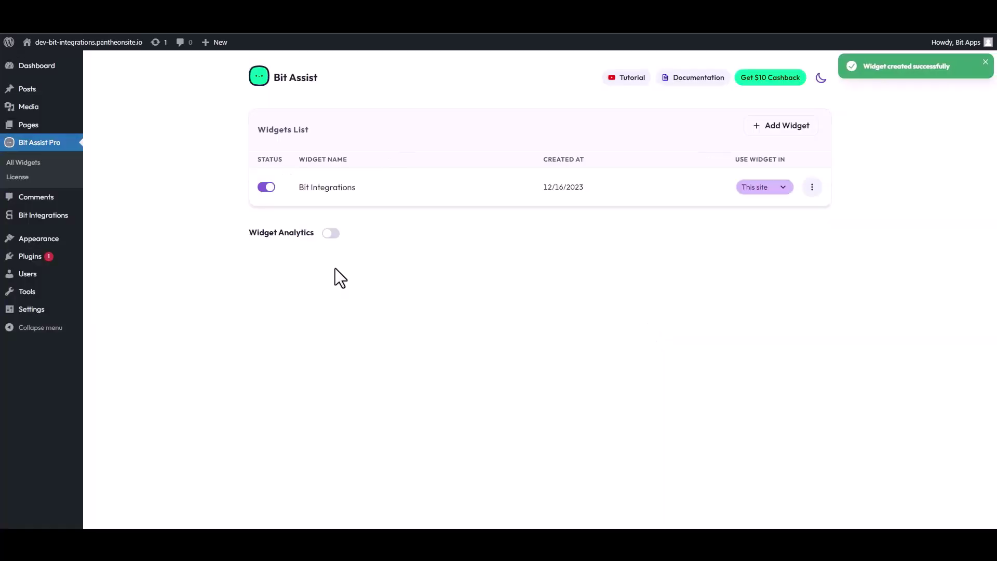
pyautogui.click(813, 188)
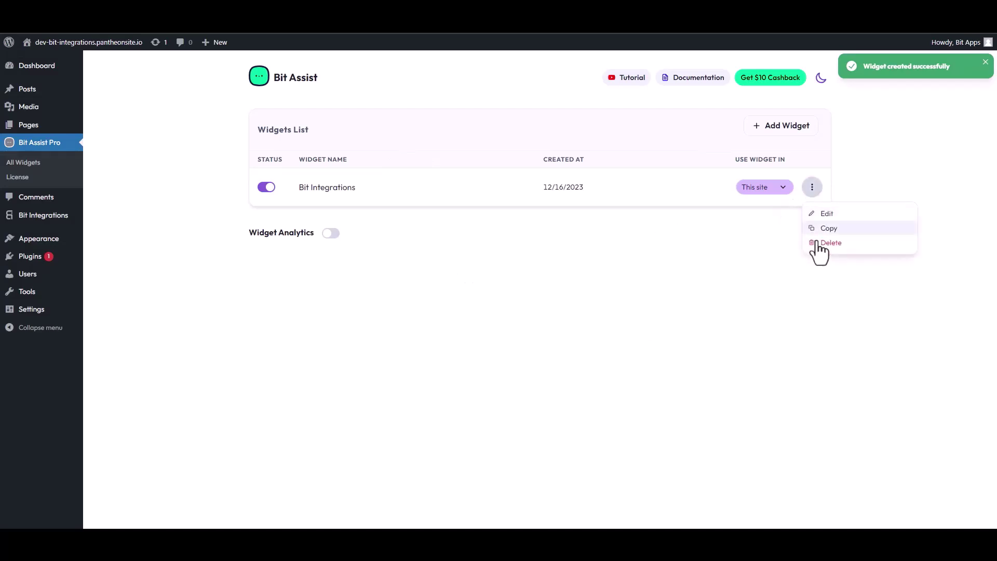
pyautogui.click(825, 215)
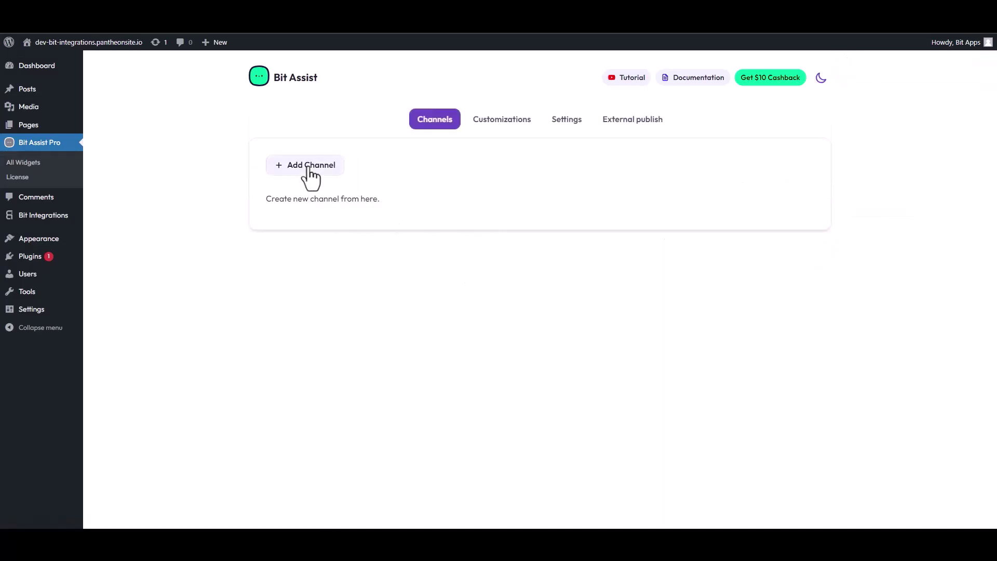
# Add a Custom Form channel to the widget and retitle it.
pyautogui.click(306, 166)
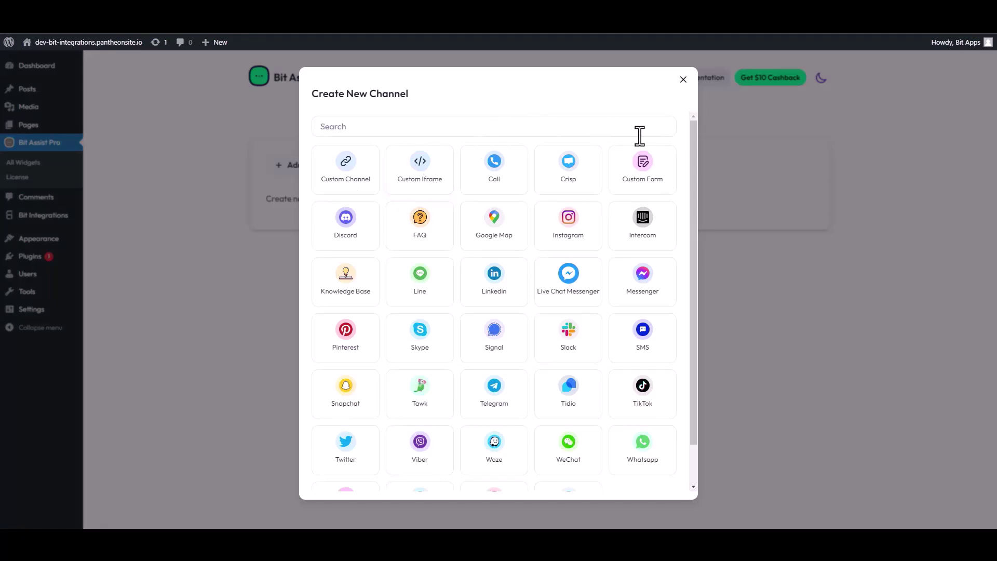
pyautogui.click(650, 179)
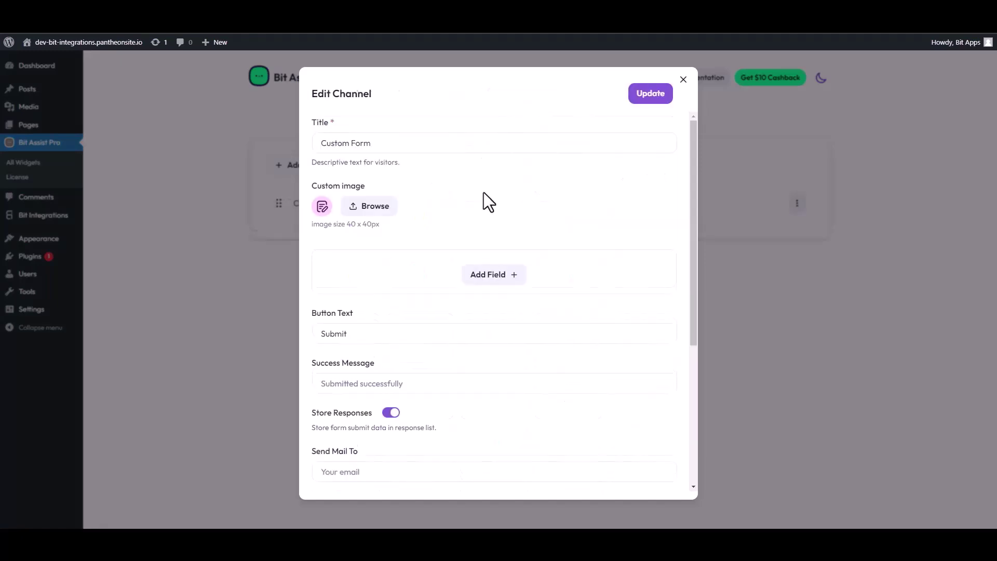
pyautogui.tripleClick(373, 151)
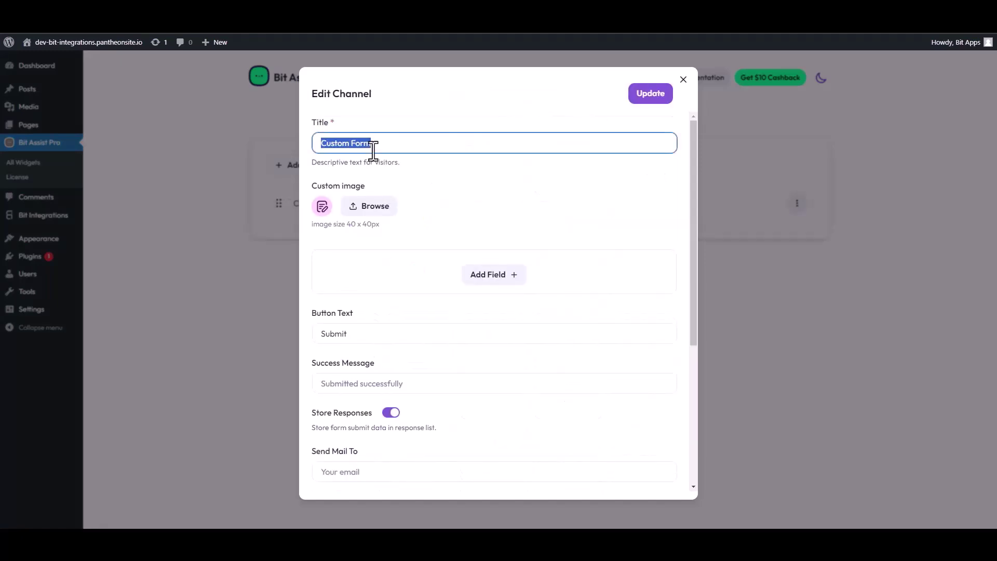
pyautogui.write('C')
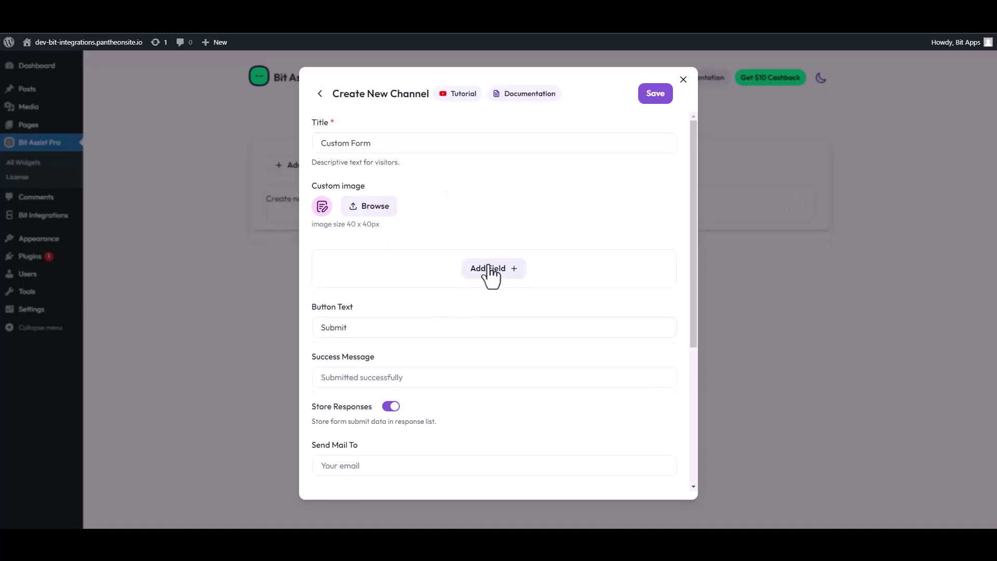
# Add two Text fields, an Email field and a Number field to the form.
pyautogui.click(490, 271)
pyautogui.click(443, 299)
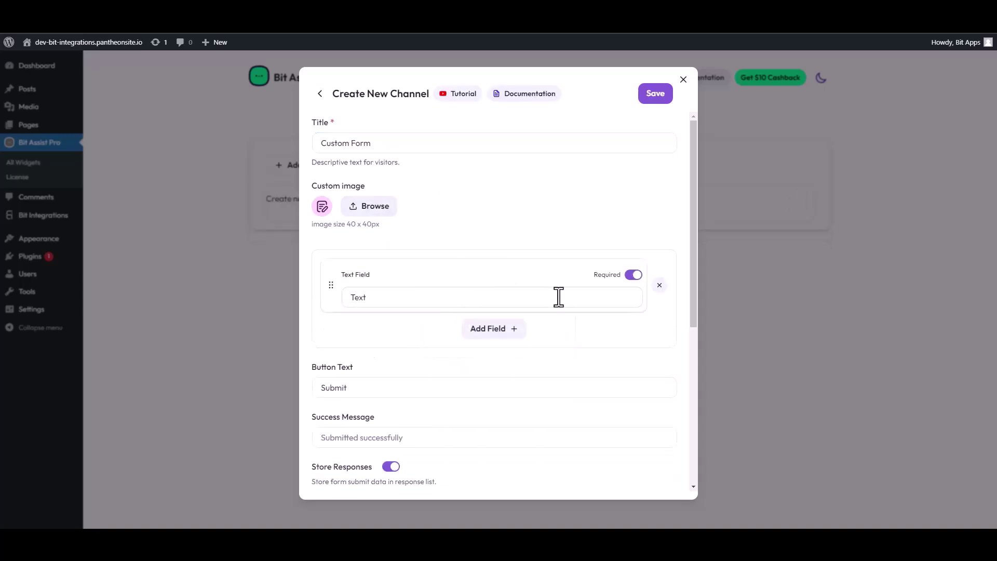
pyautogui.click(469, 332)
pyautogui.click(443, 358)
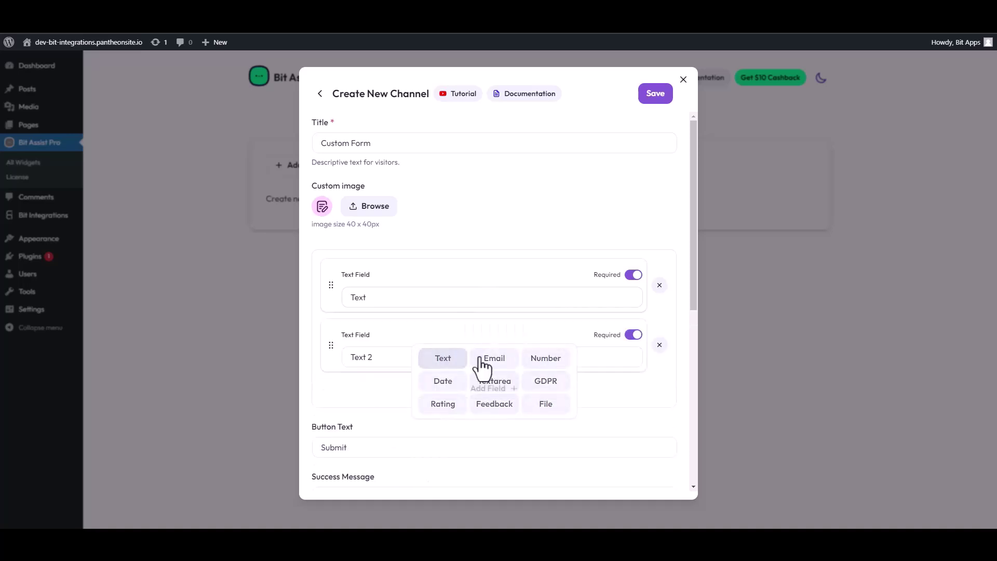
pyautogui.click(492, 395)
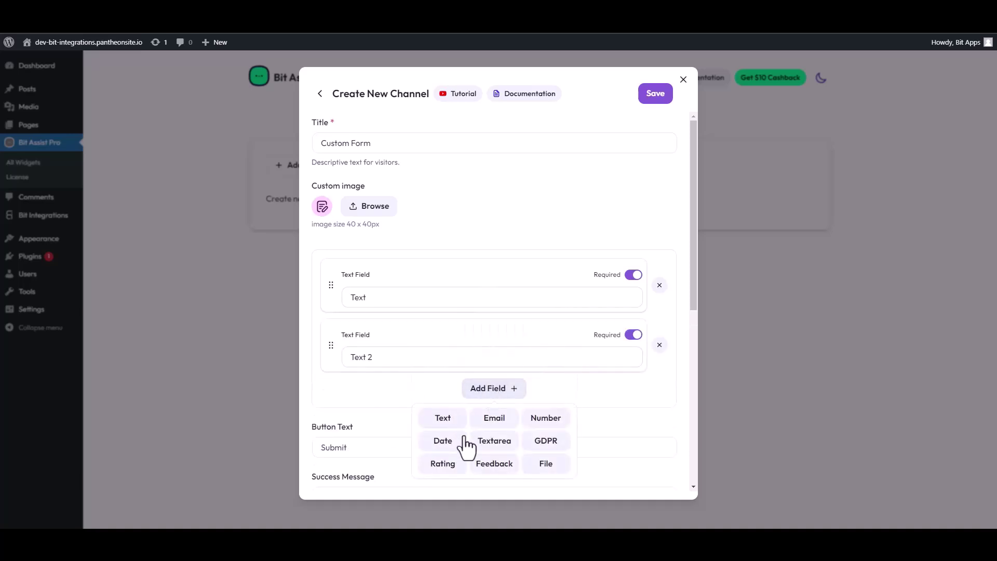
pyautogui.click(493, 418)
pyautogui.click(495, 449)
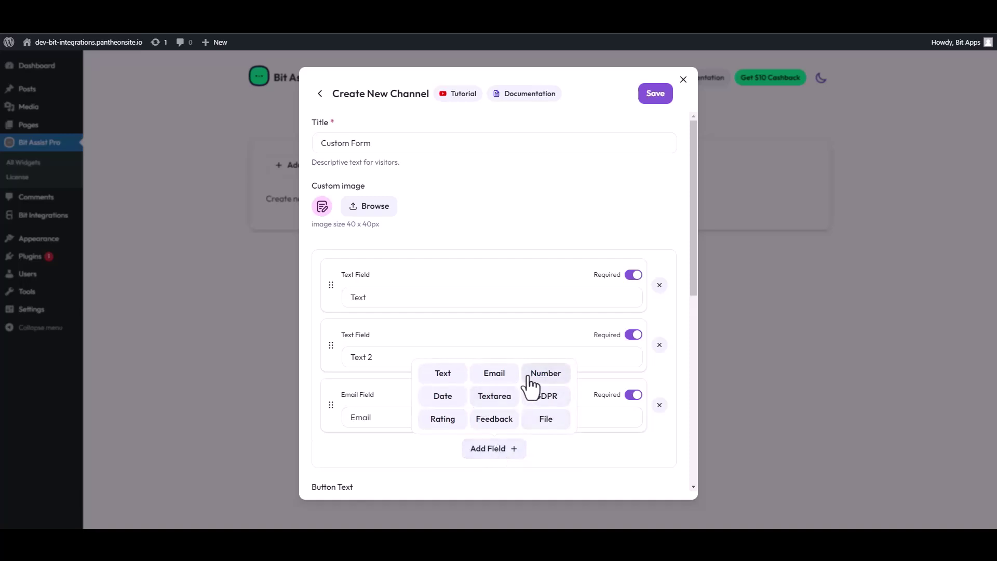
pyautogui.click(532, 378)
# Label the two text fields 'First Name' and 'Last Name'.
pyautogui.doubleClick(427, 297)
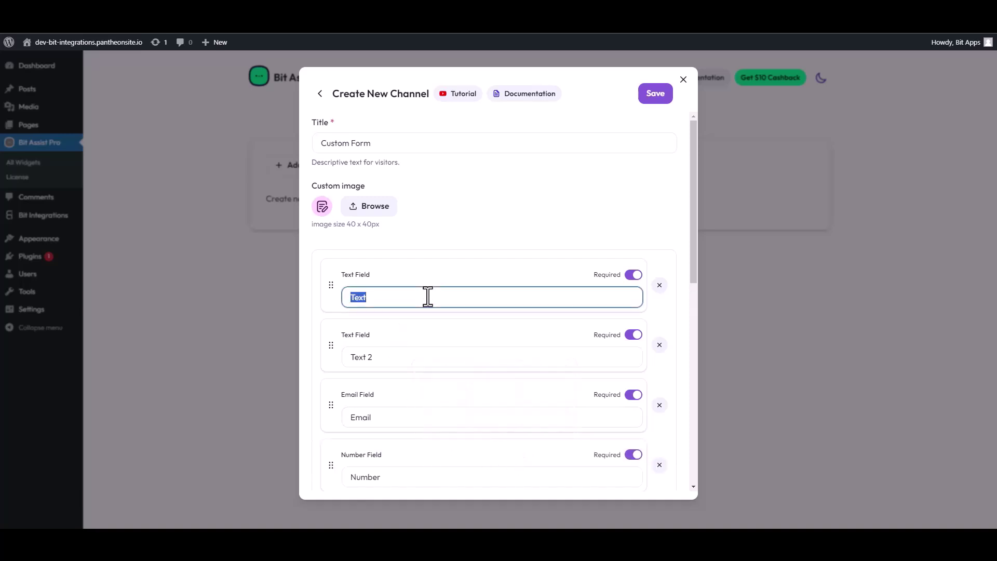
pyautogui.write('First Name')
pyautogui.tripleClick(363, 357)
pyautogui.write('Las')
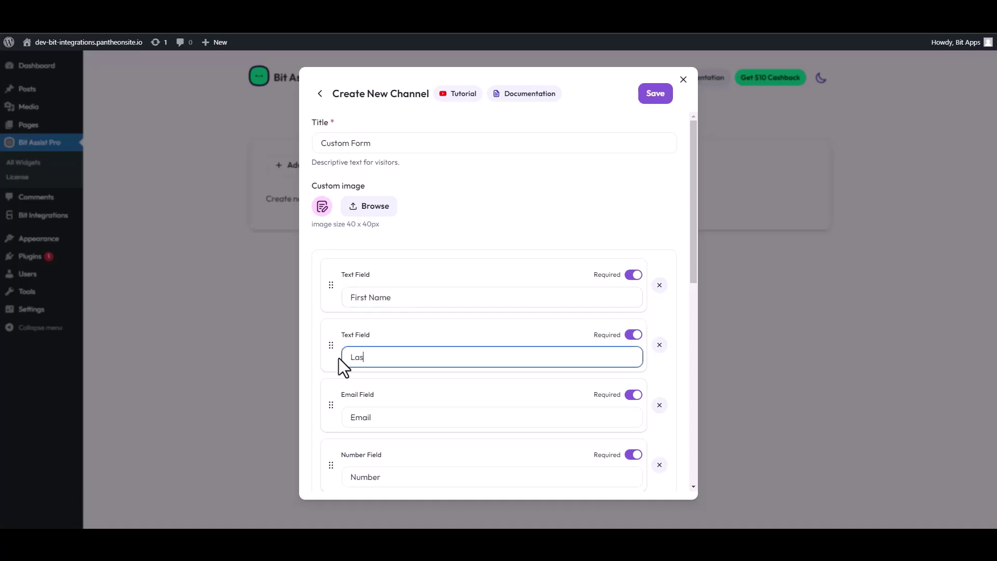
pyautogui.write('t Name')
# Paste the copied Bit Integrations URL into Webhook URL and save the channel.
pyautogui.scroll(-4, 432, 397)
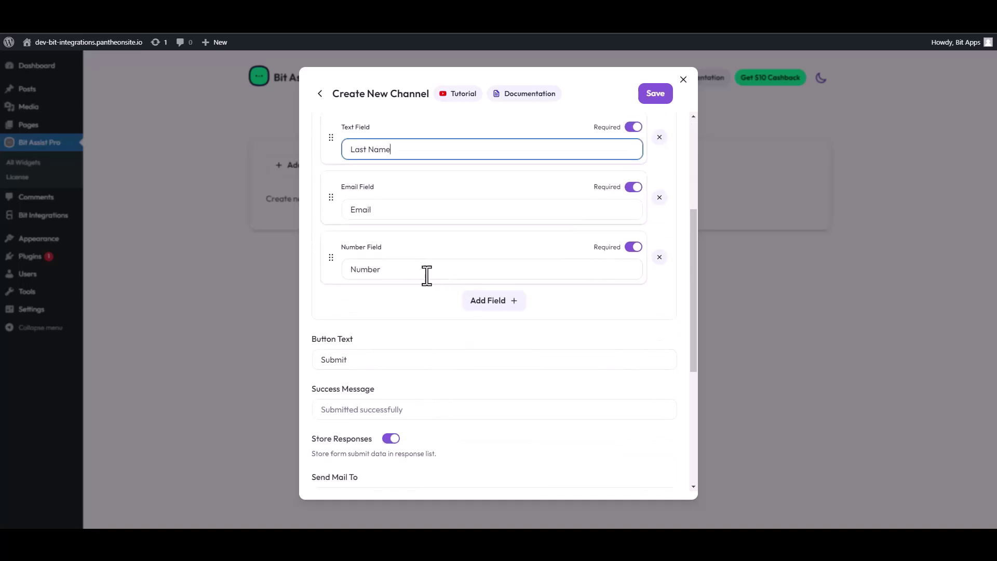
pyautogui.scroll(-4, 394, 334)
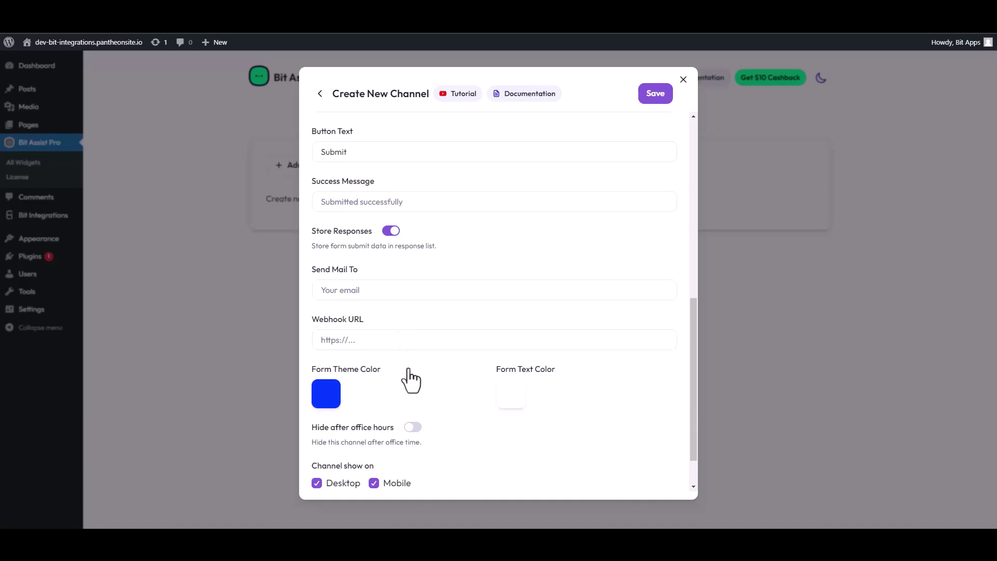
pyautogui.scroll(-1, 380, 304)
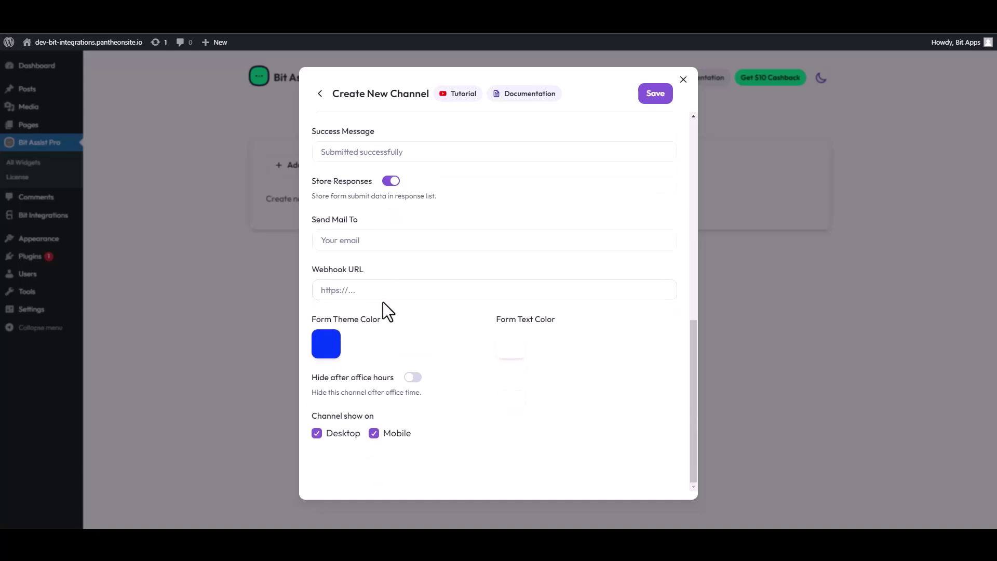
pyautogui.click(360, 291)
pyautogui.hotkey('ctrl', 'v')
pyautogui.click(656, 96)
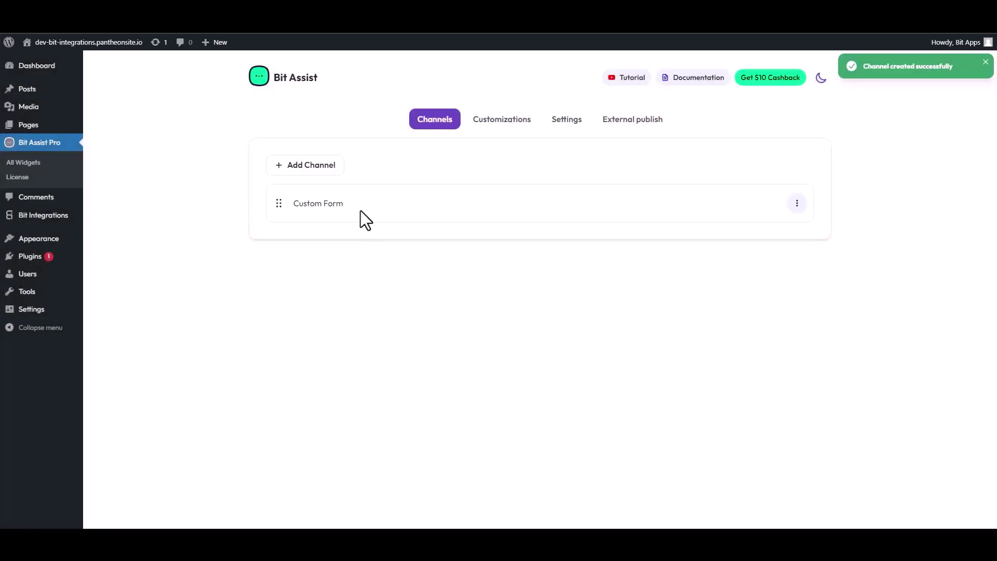
pyautogui.click(322, 8)
# Reload the site front end and open the Bit Assist Contact Form.
pyautogui.click(51, 24)
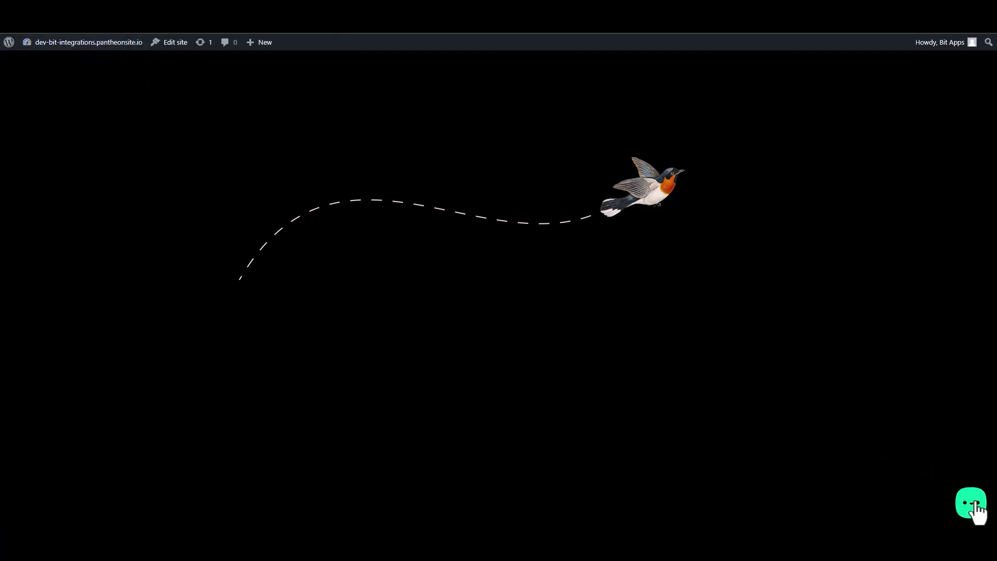
pyautogui.click(974, 504)
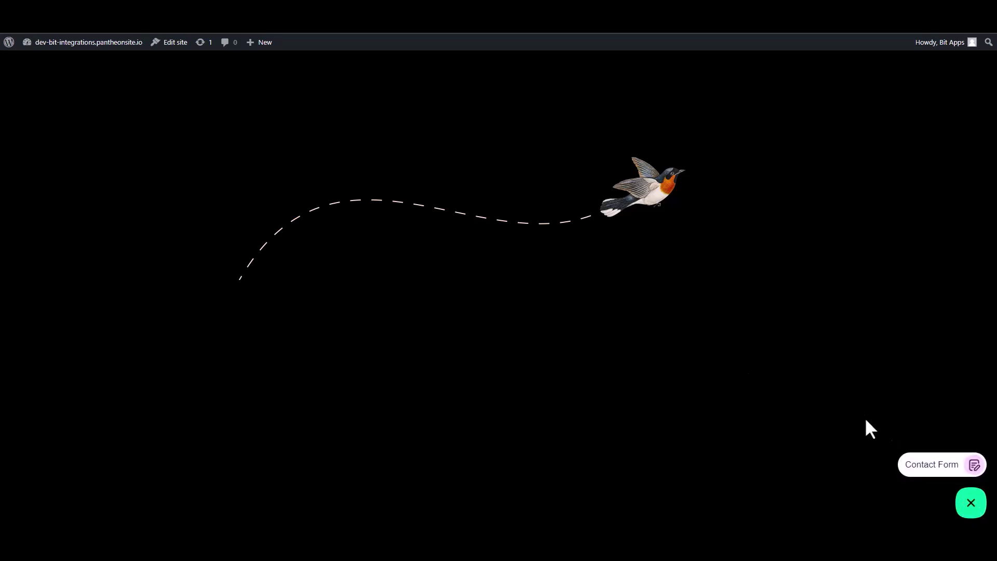
pyautogui.click(933, 477)
# Fill the form with test first name, last name, email and number 00000.
pyautogui.click(868, 351)
pyautogui.write('Name')
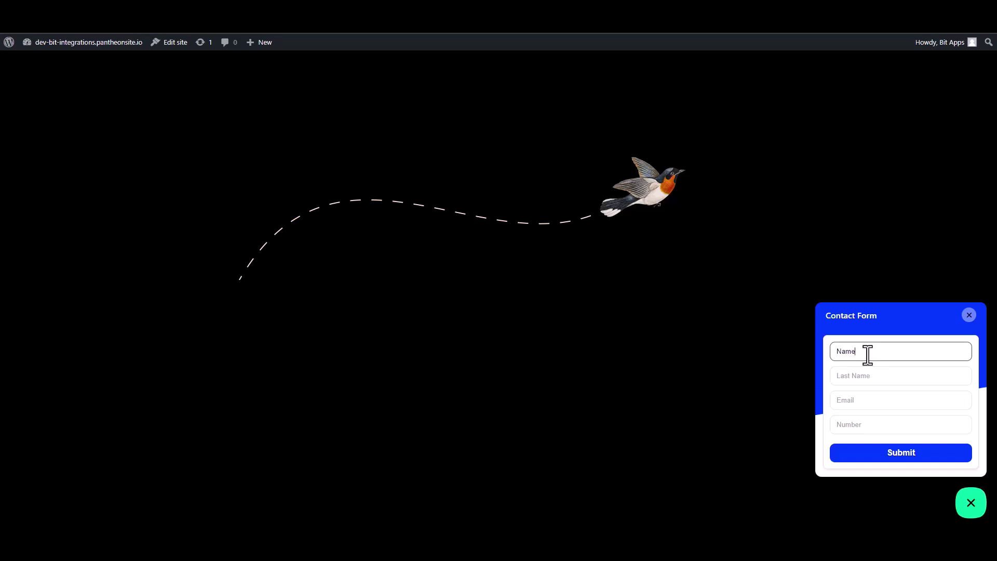
pyautogui.hotkey('ctrl', 'a')
pyautogui.click(849, 376)
pyautogui.write('Nam')
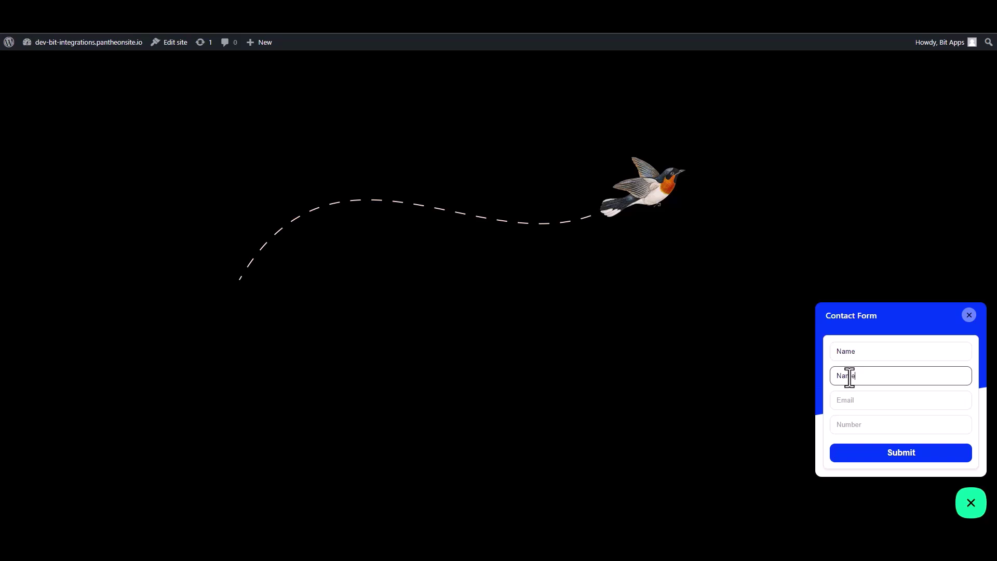
pyautogui.click(859, 403)
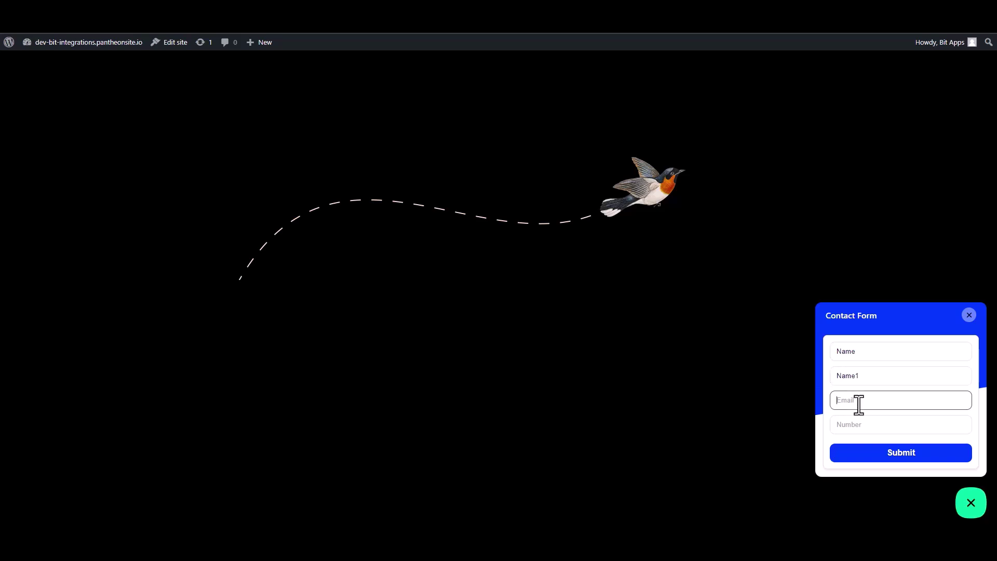
pyautogui.click(890, 429)
pyautogui.write('0000000')
# Submit the test contact form and review the fetched response values in Bit Integrations.
pyautogui.click(902, 455)
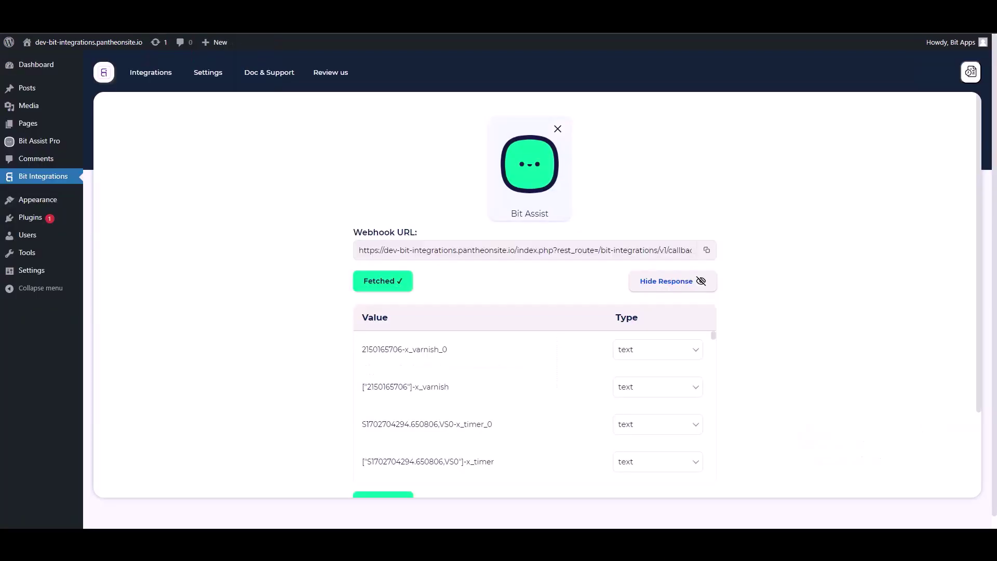
pyautogui.scroll(-5, 461, 338)
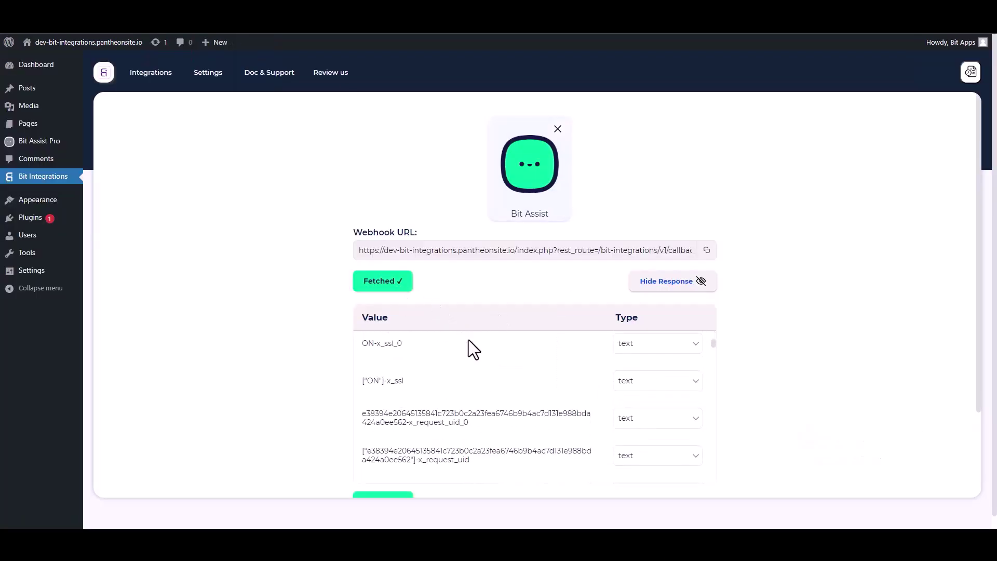
pyautogui.scroll(-4, 475, 421)
pyautogui.scroll(-2, 820, 353)
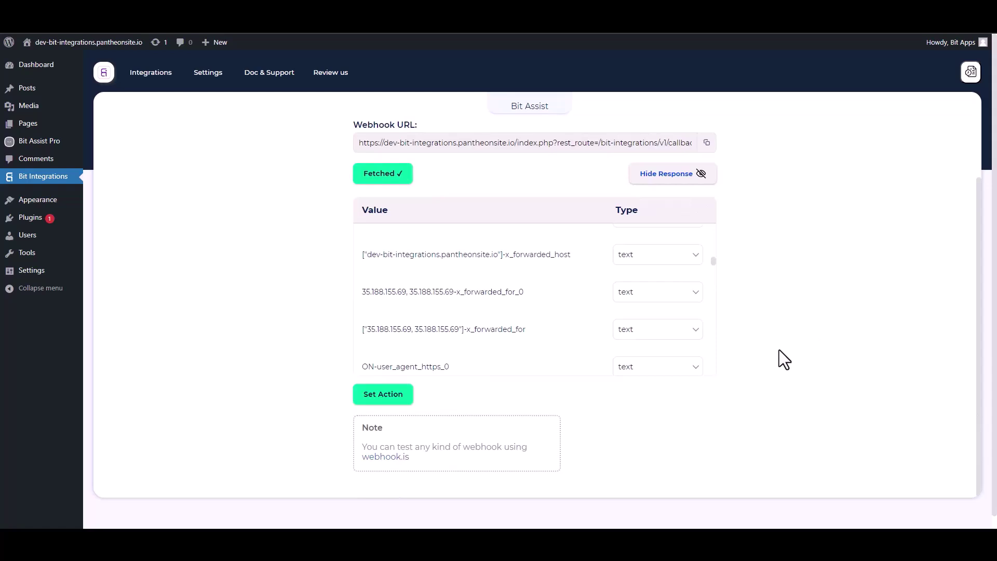
pyautogui.scroll(-1, 779, 350)
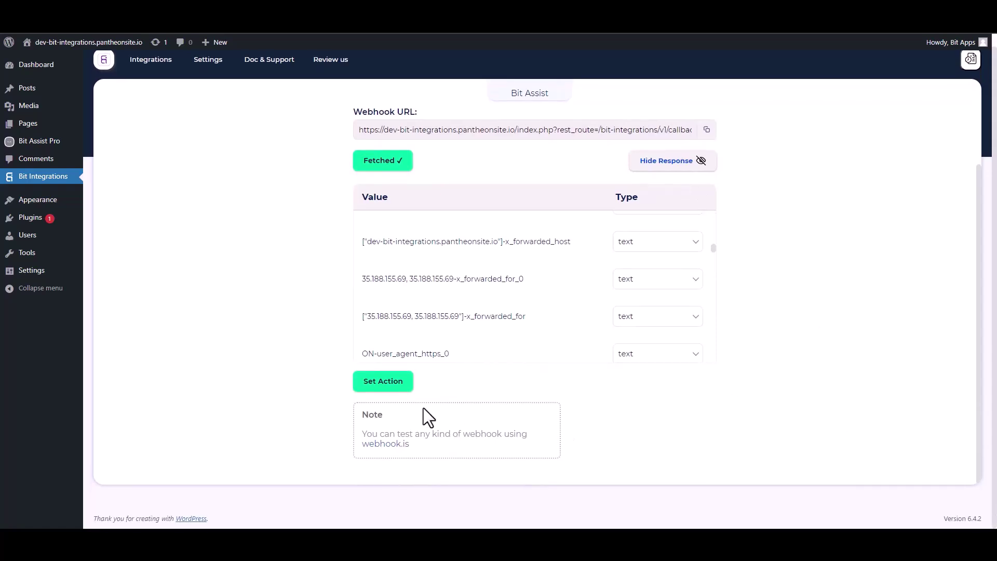
# Search 'sal' in the action apps and choose Salesflare.
pyautogui.click(390, 384)
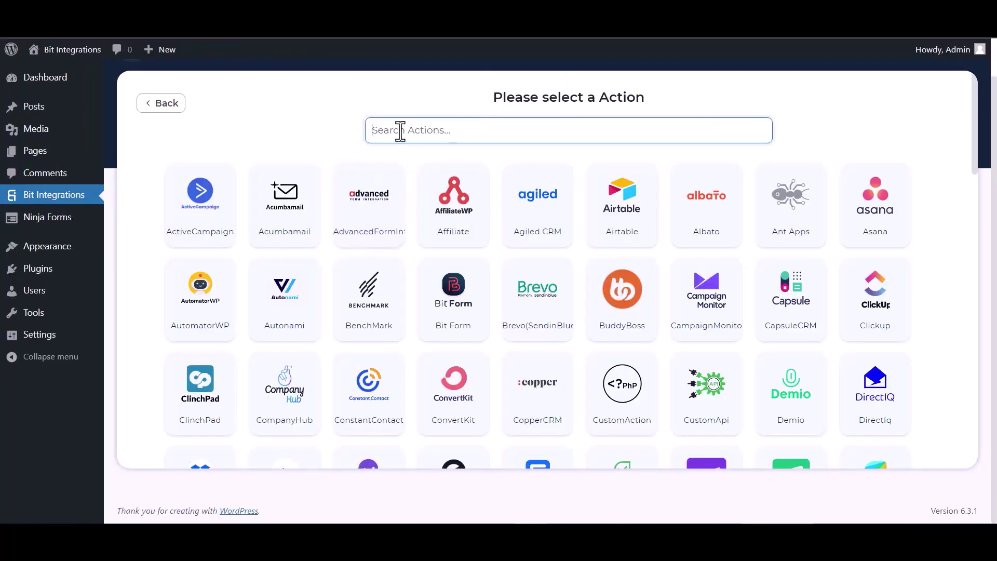
pyautogui.write('sal')
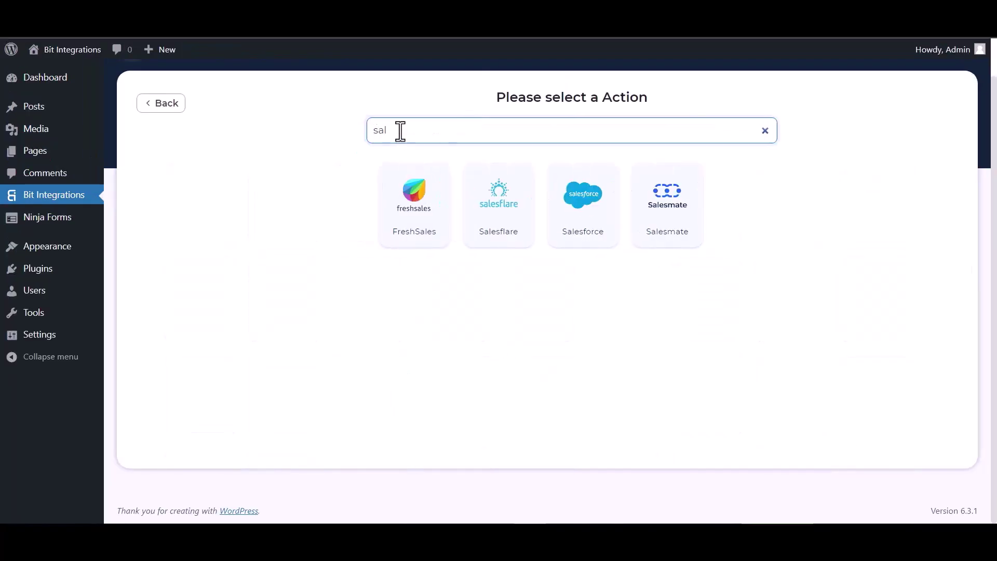
pyautogui.click(527, 240)
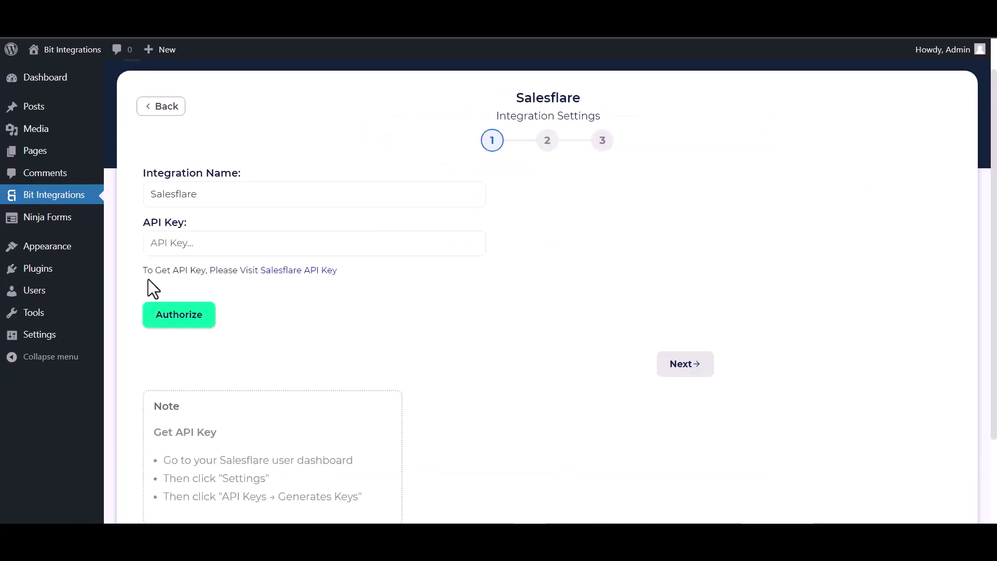
# Create a Salesflare API key named 'Bit Integrations' and copy the generated key.
pyautogui.click(282, 274)
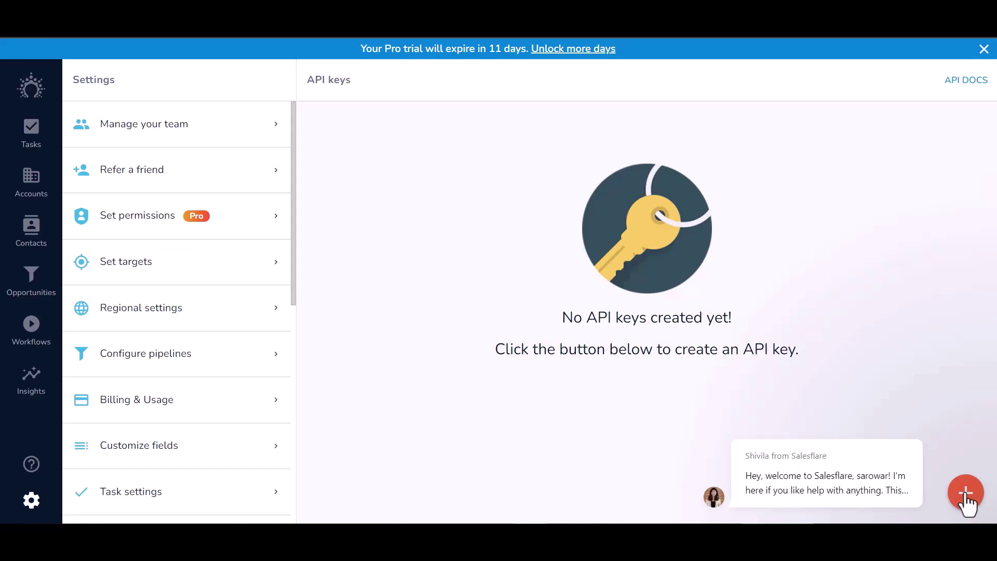
pyautogui.click(965, 494)
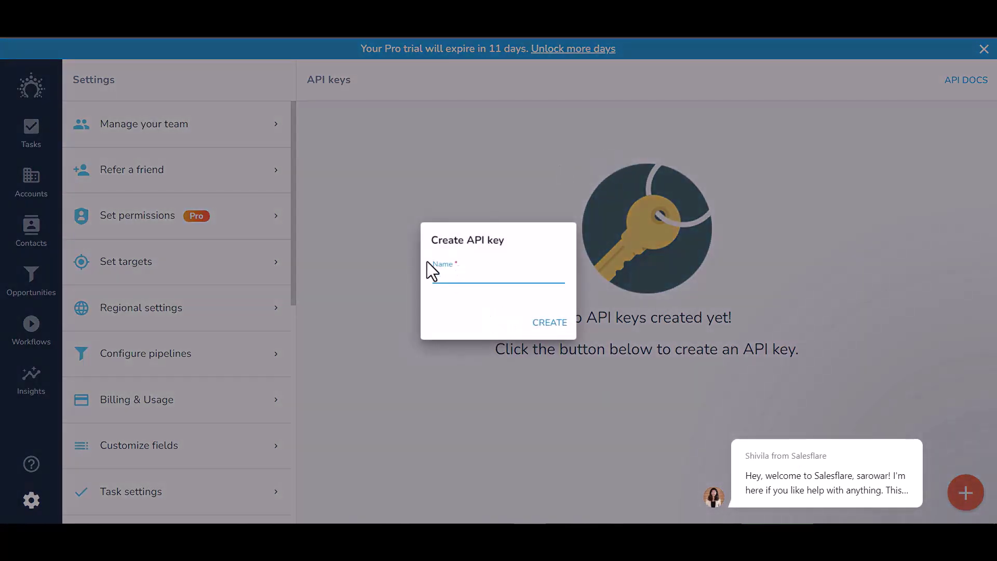
pyautogui.write('Bit')
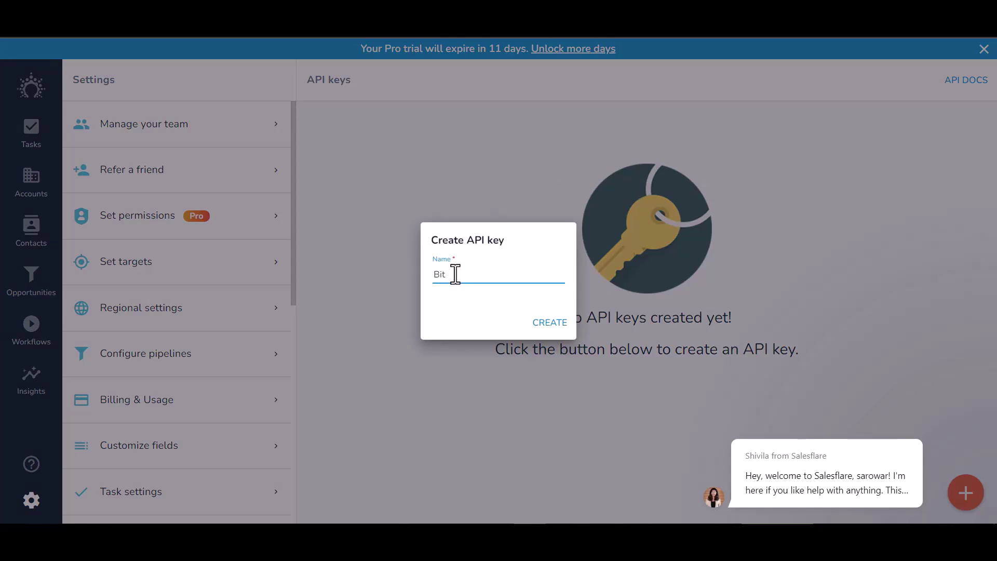
pyautogui.write(' Integrations')
pyautogui.click(551, 323)
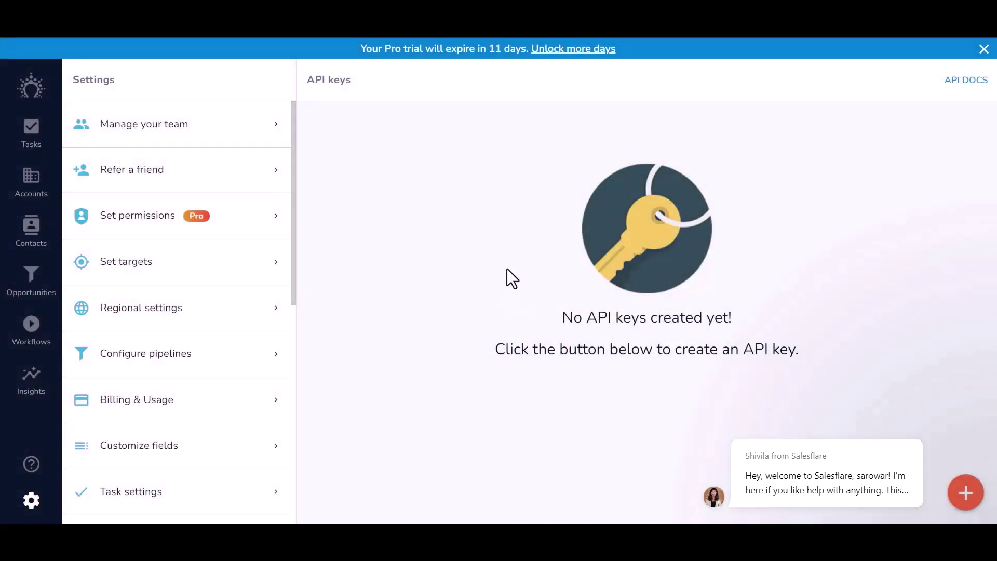
pyautogui.click(326, 200)
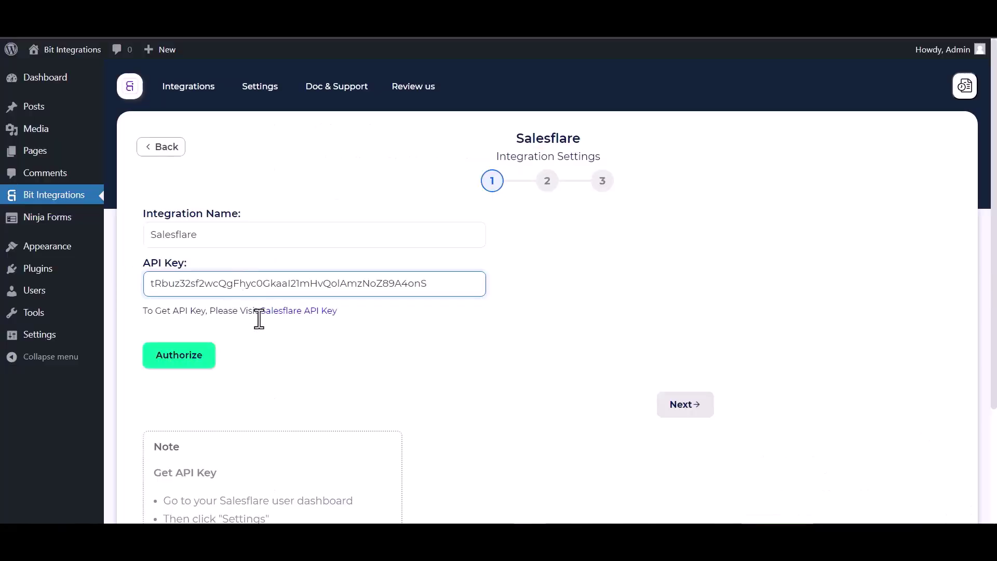
# Authorize Salesflare with the new API key and proceed to the action selection step.
pyautogui.click(204, 365)
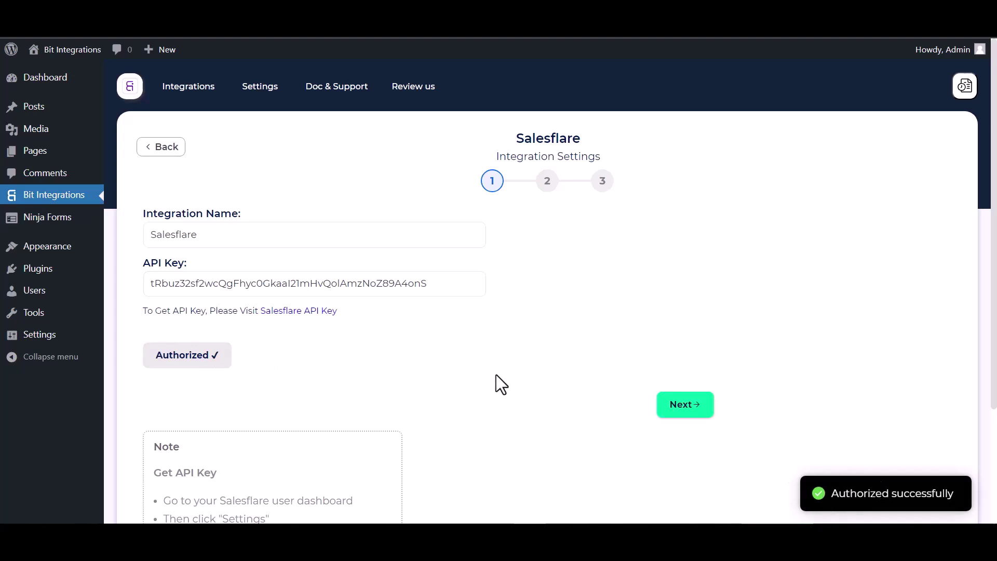
pyautogui.scroll(-1, 497, 375)
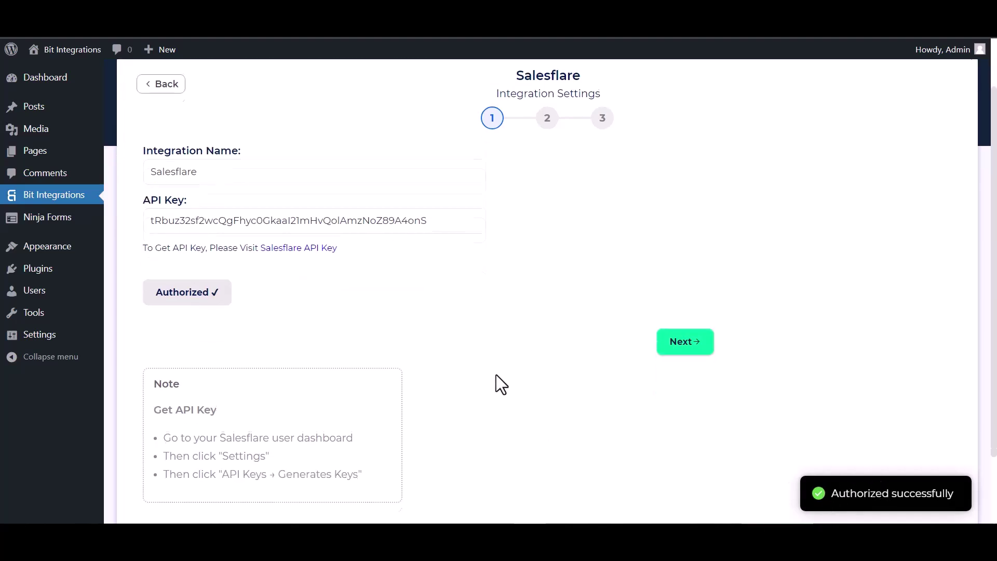
pyautogui.click(686, 347)
pyautogui.click(321, 202)
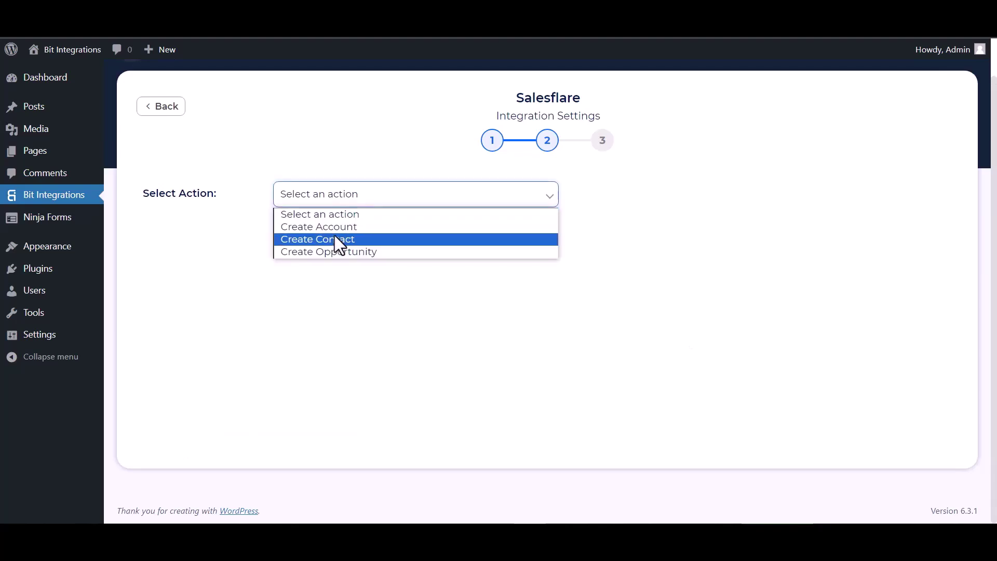
# Choose Create Contact and map the form's First Name and Email to First Name and Email Address.
pyautogui.click(323, 239)
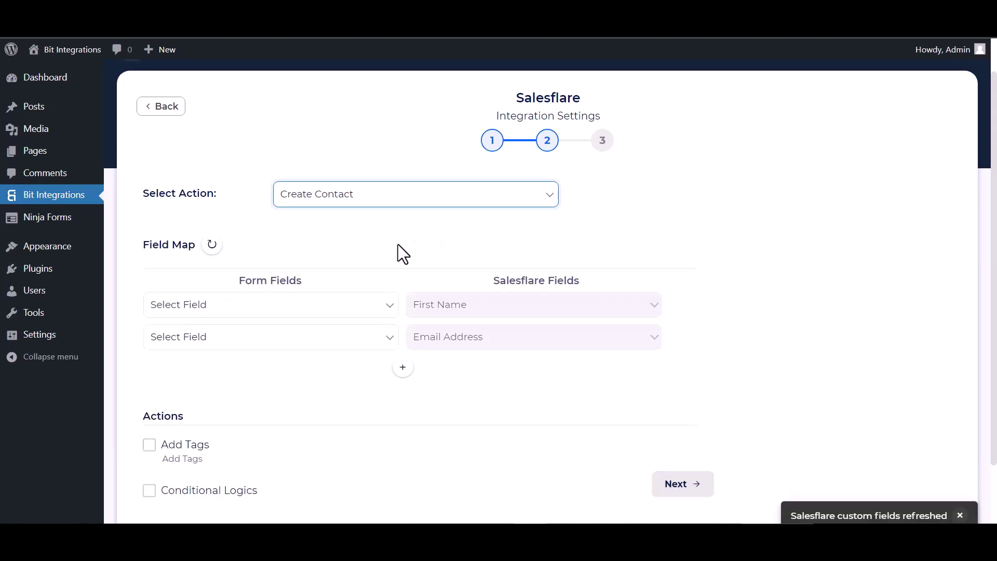
pyautogui.scroll(-1, 397, 248)
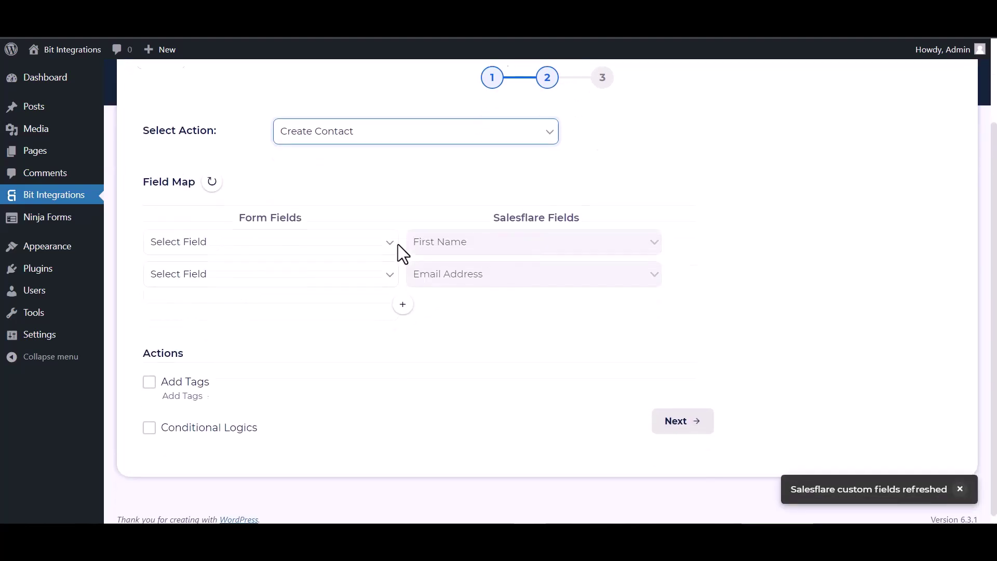
pyautogui.click(259, 246)
pyautogui.click(194, 283)
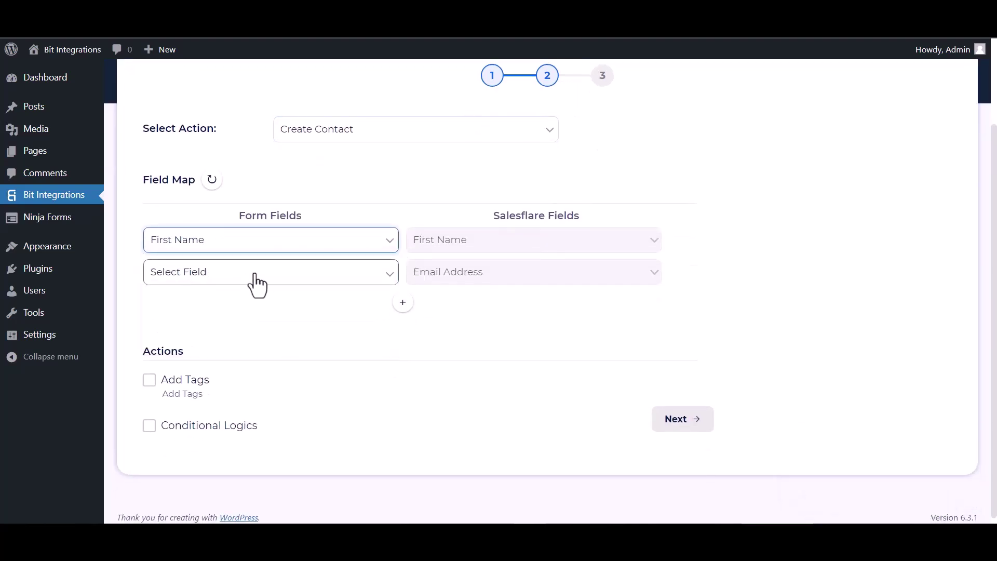
pyautogui.click(256, 282)
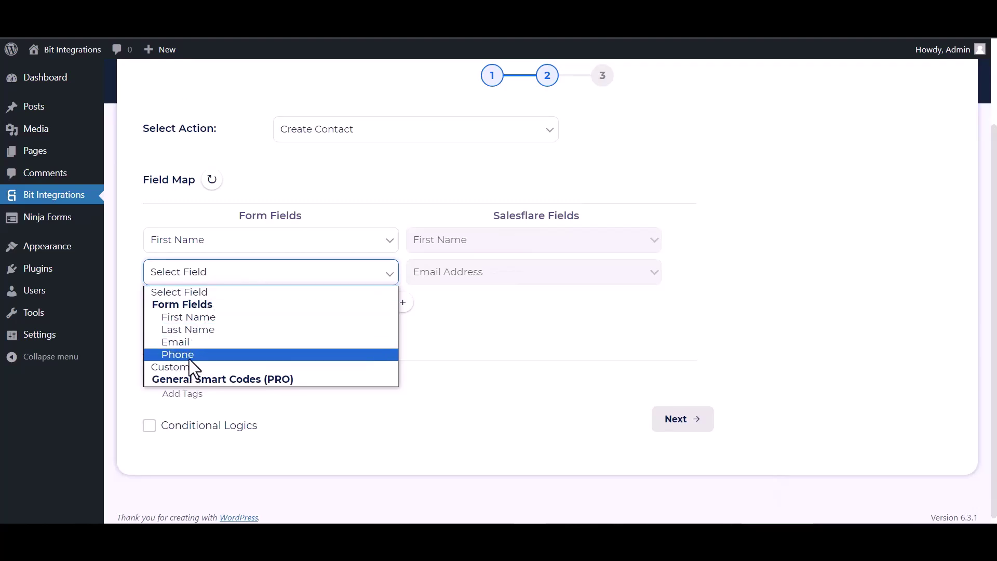
pyautogui.click(190, 343)
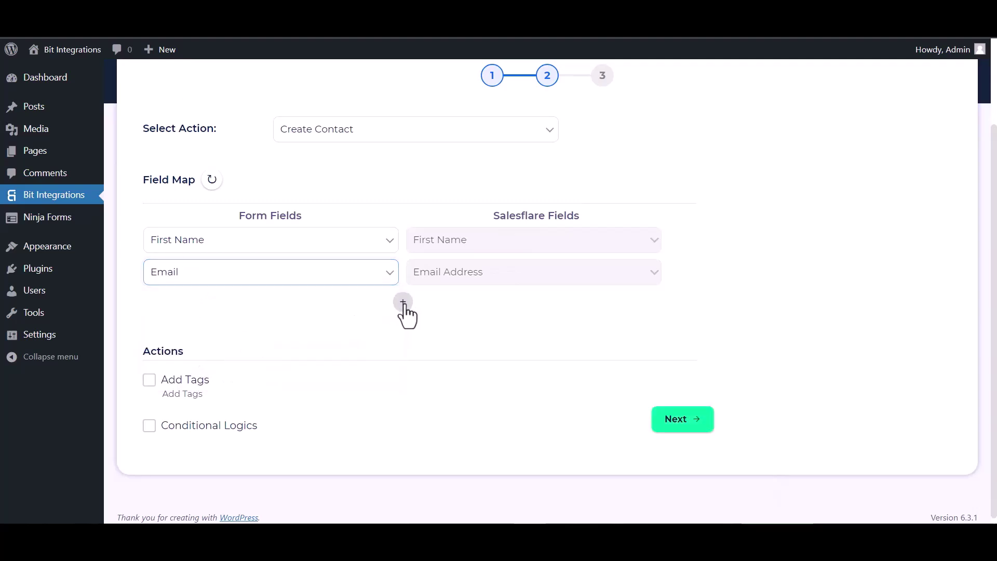
# Add mappings for Last Name to Last Name and Phone to Phone Number.
pyautogui.click(403, 303)
pyautogui.click(430, 306)
pyautogui.click(435, 363)
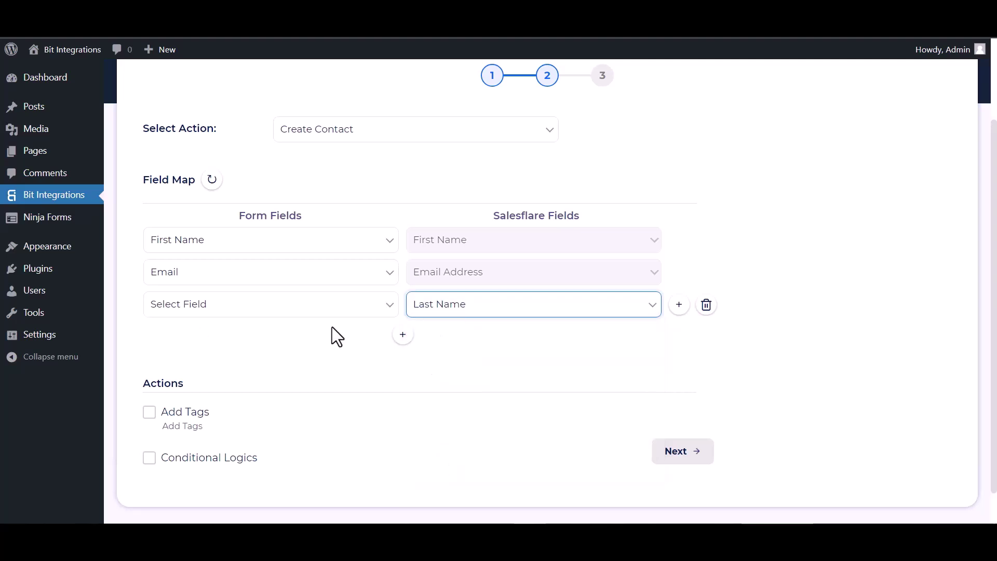
pyautogui.click(299, 310)
pyautogui.click(184, 361)
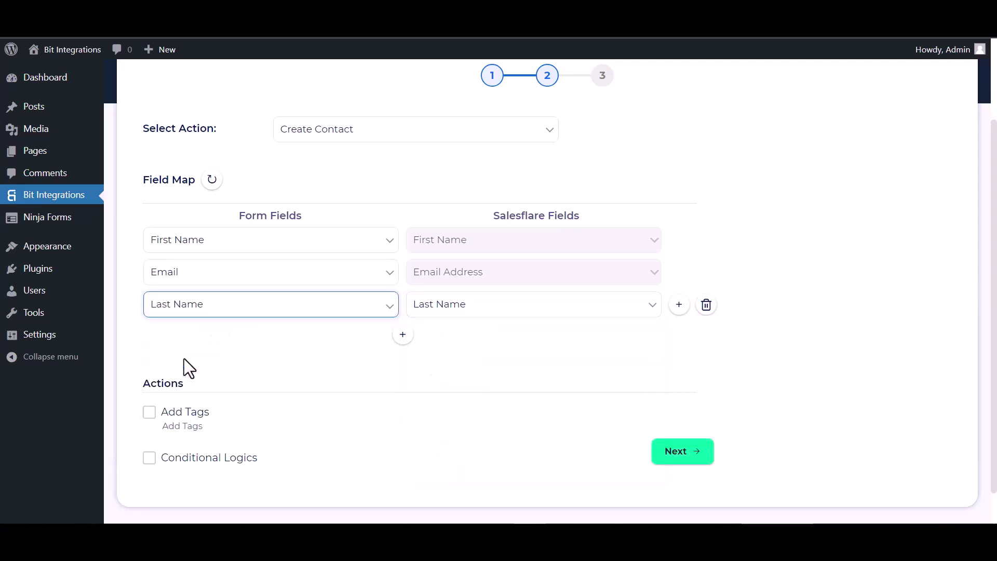
pyautogui.click(404, 335)
pyautogui.click(432, 343)
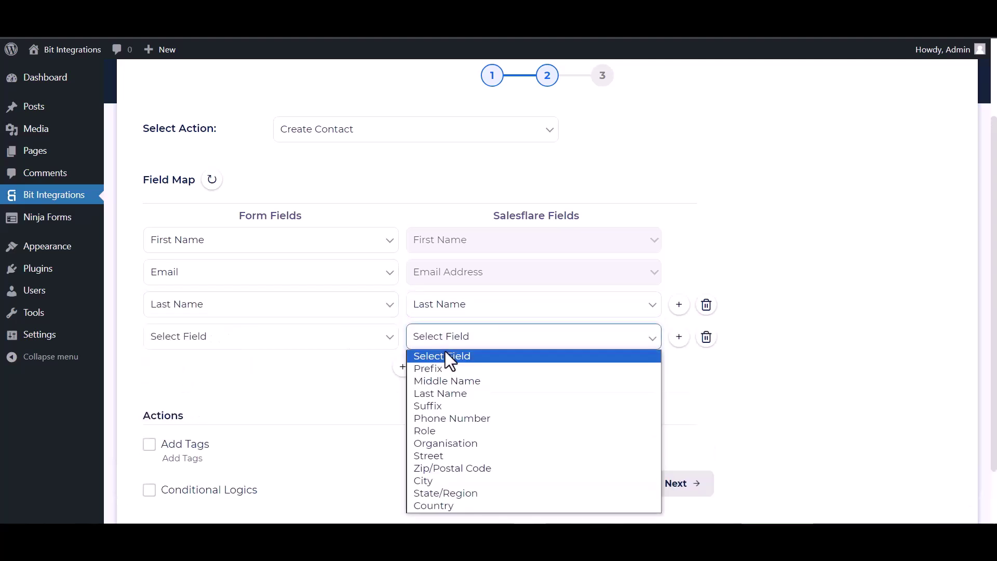
pyautogui.click(438, 419)
pyautogui.click(340, 343)
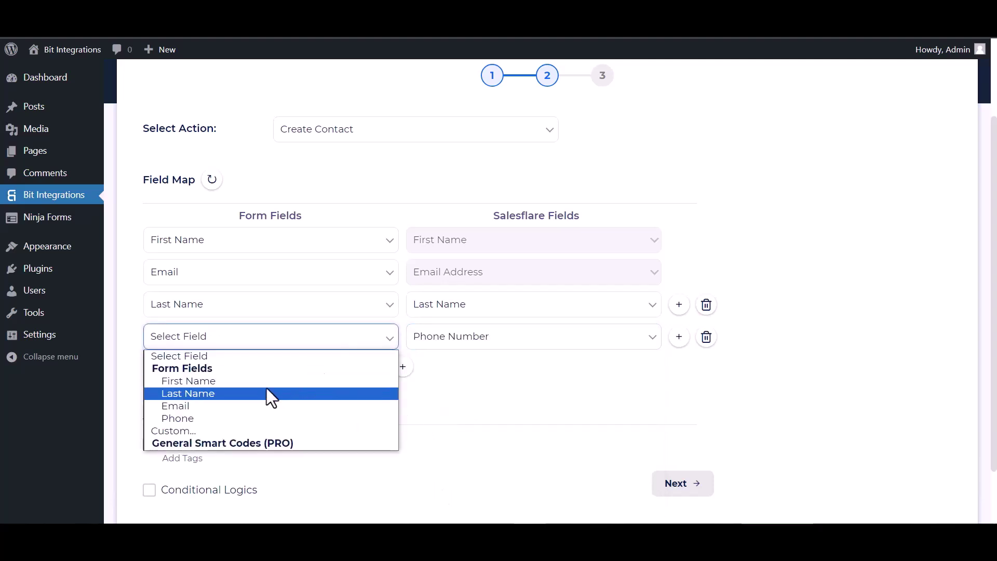
pyautogui.click(192, 417)
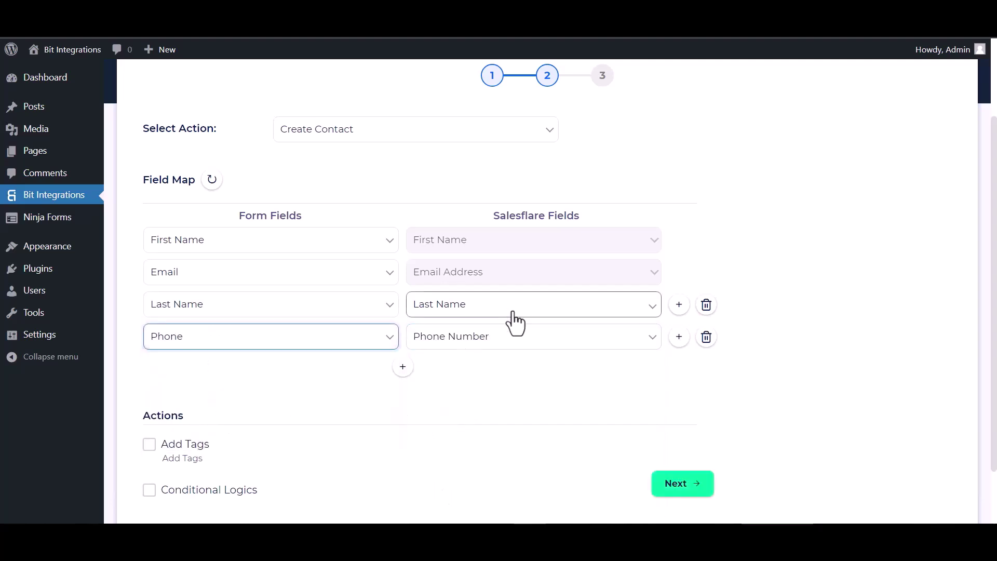
# Leave Conditional Logics off and finish the integration.
pyautogui.scroll(-2, 438, 350)
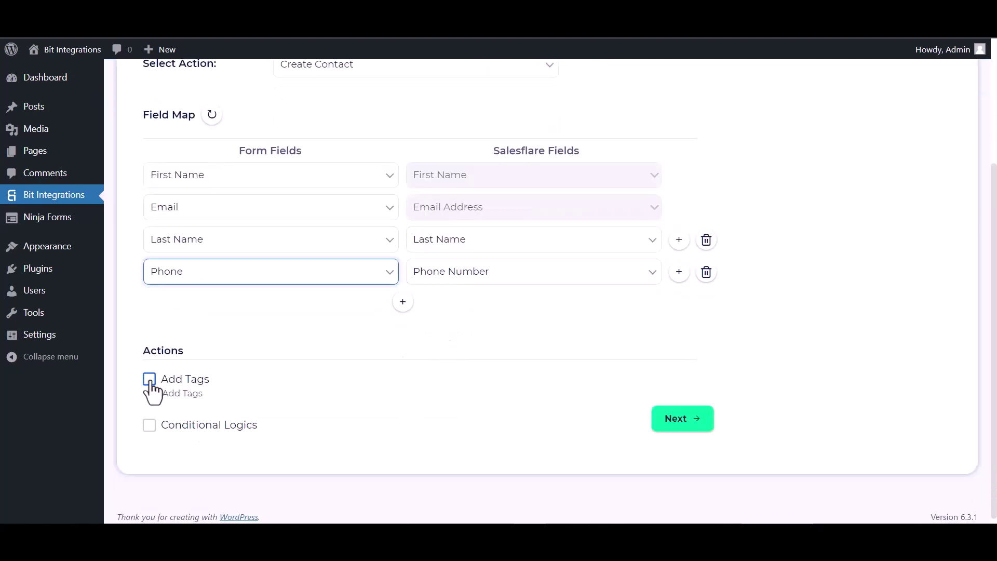
pyautogui.click(149, 425)
pyautogui.scroll(-3, 234, 394)
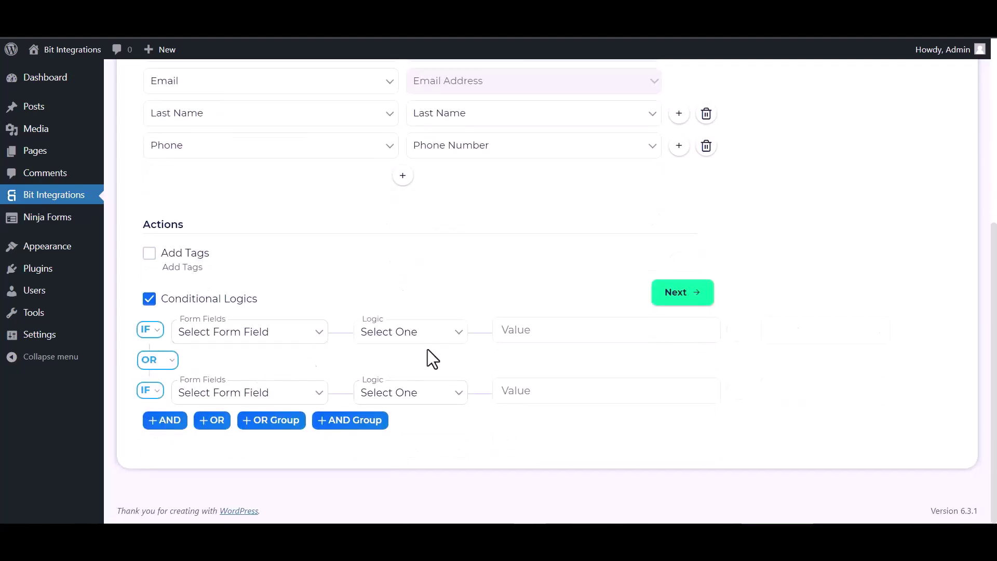
pyautogui.click(148, 303)
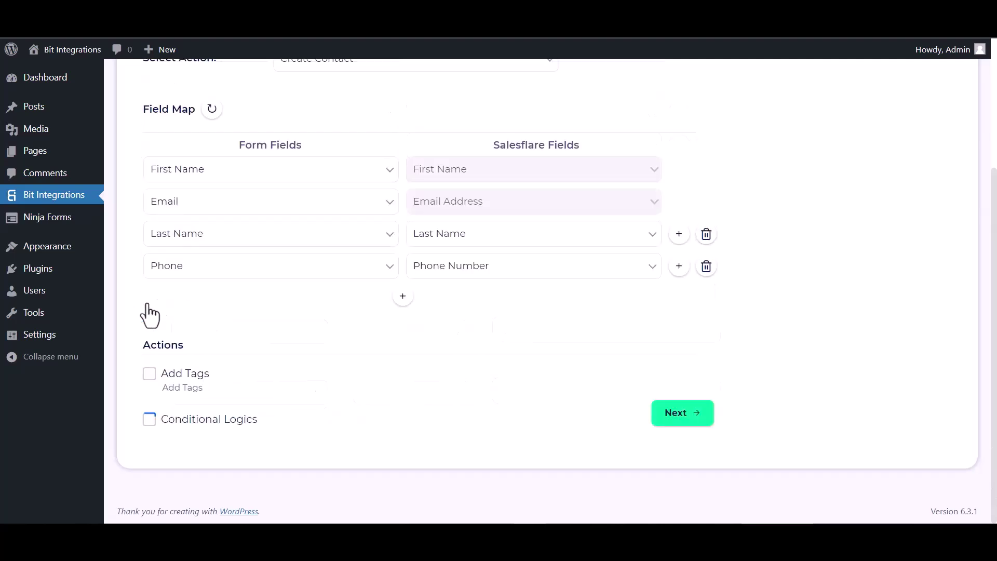
pyautogui.click(675, 419)
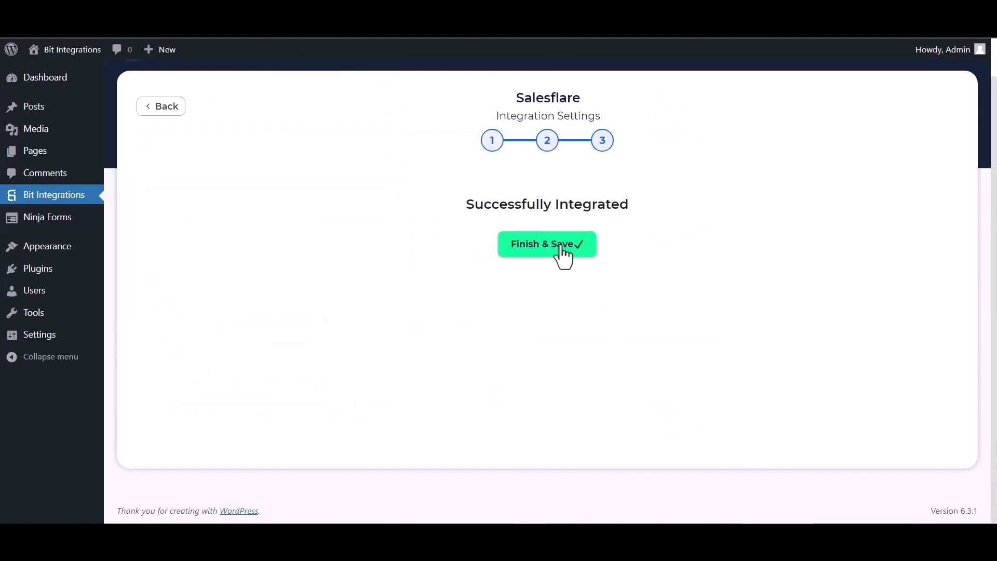
# Save the integration, then enter first name 'Bit' and last name 'Integrations' in the Custom Form.
pyautogui.click(563, 256)
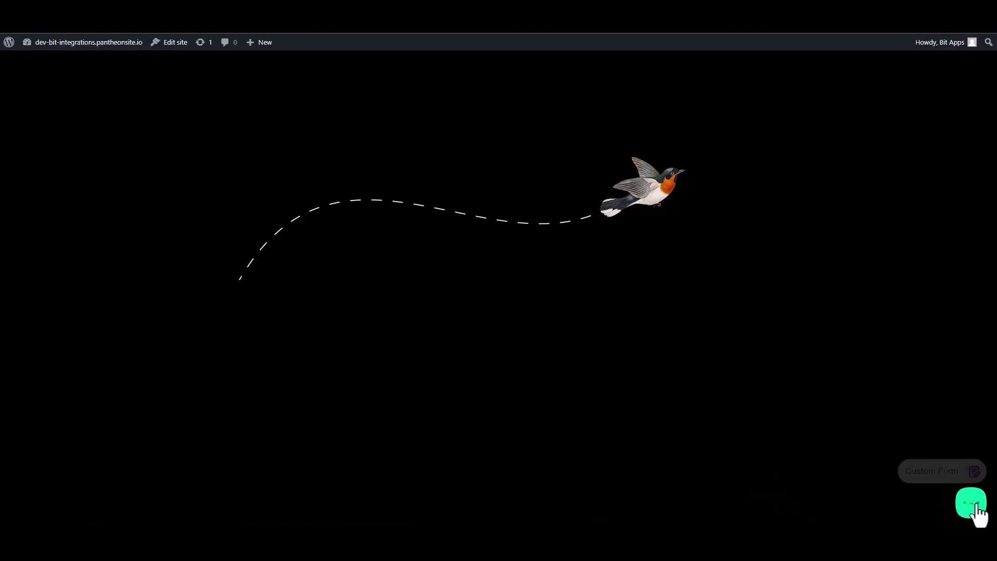
pyautogui.click(949, 466)
pyautogui.click(883, 354)
pyautogui.write('Bit')
pyautogui.click(877, 379)
pyautogui.write('In')
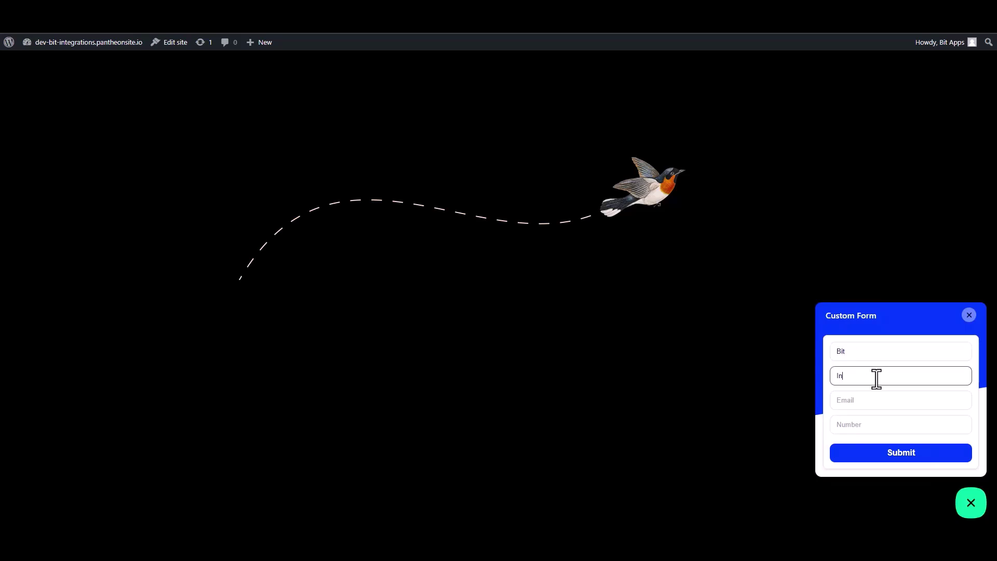
pyautogui.write('tegrationa')
pyautogui.press('BackSpace')
pyautogui.write('s')
# Fill in the form's email address and phone number, then submit the test entry.
pyautogui.click(947, 402)
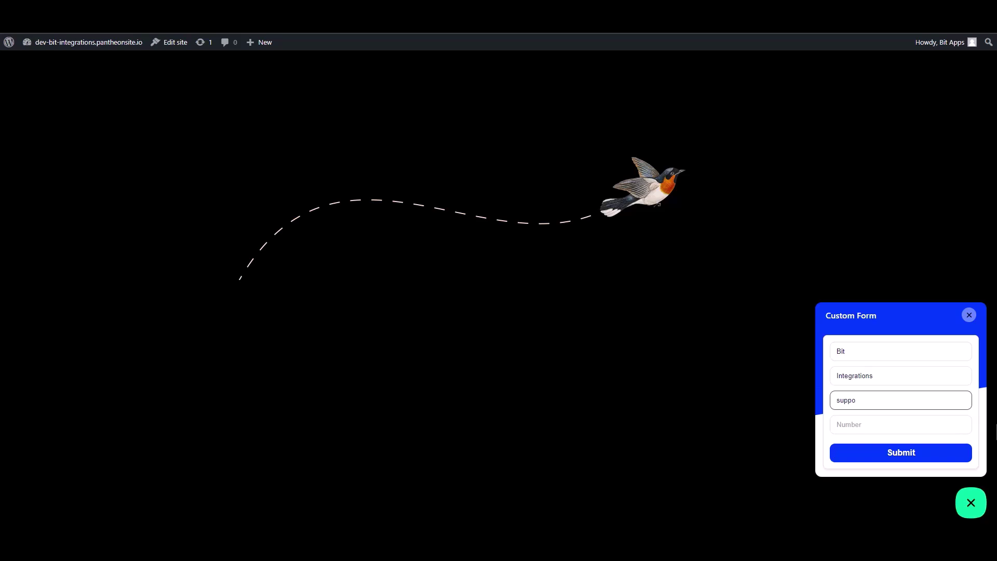
pyautogui.click(966, 429)
pyautogui.write('444555')
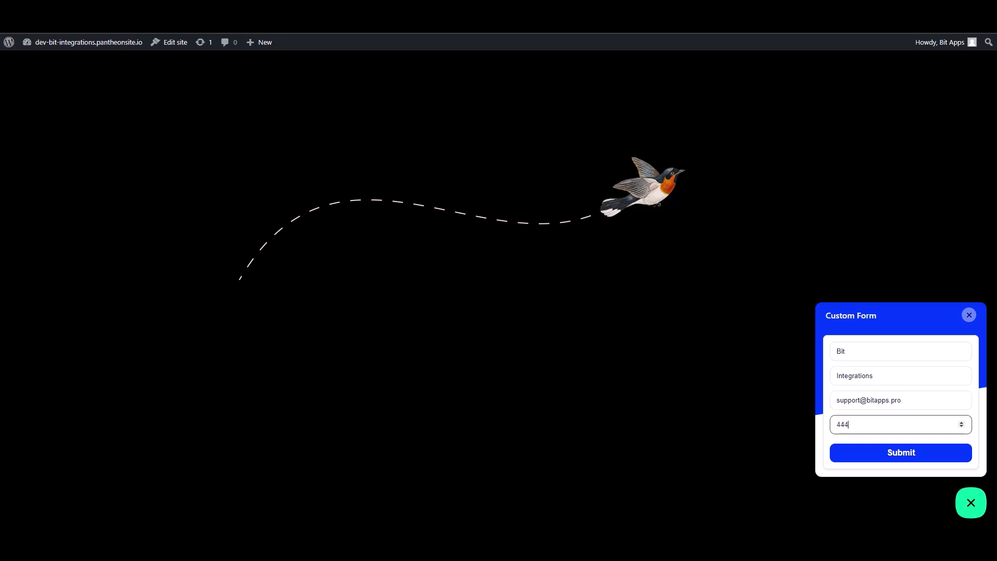
pyautogui.write('666')
pyautogui.click(942, 453)
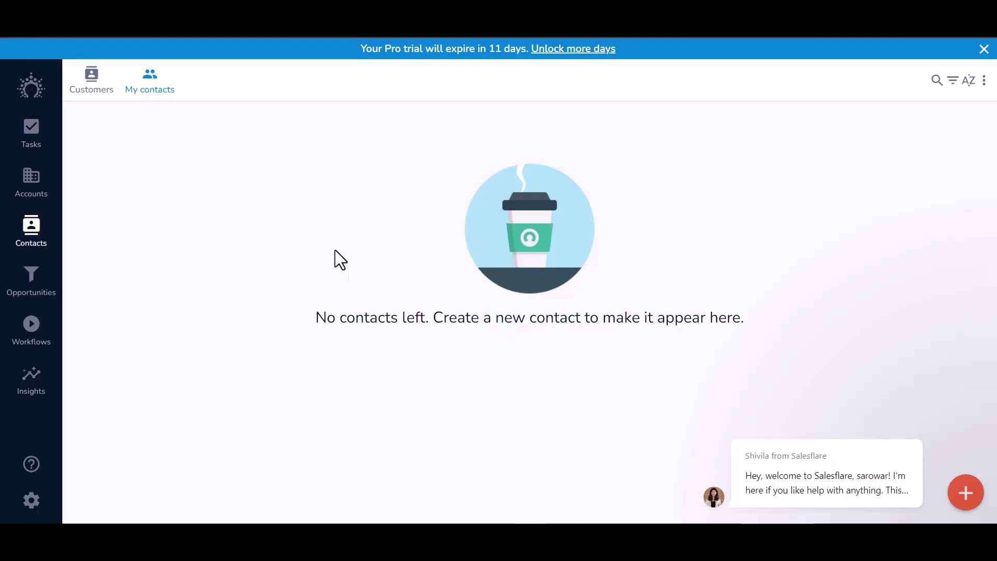
# Open Customers > My contacts and view the Bit Integrations contact's email and phone details.
pyautogui.click(92, 84)
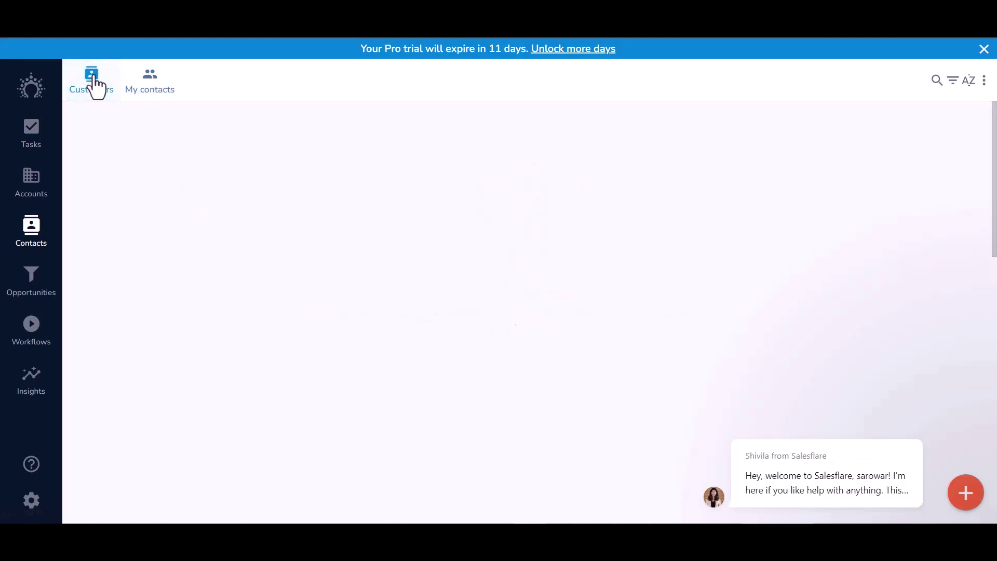
pyautogui.click(152, 91)
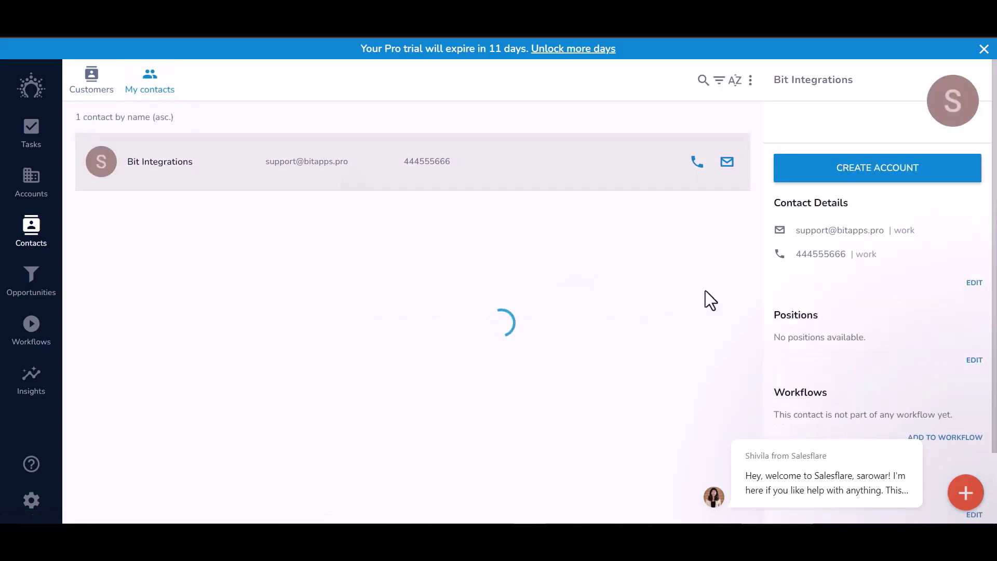
pyautogui.click(194, 177)
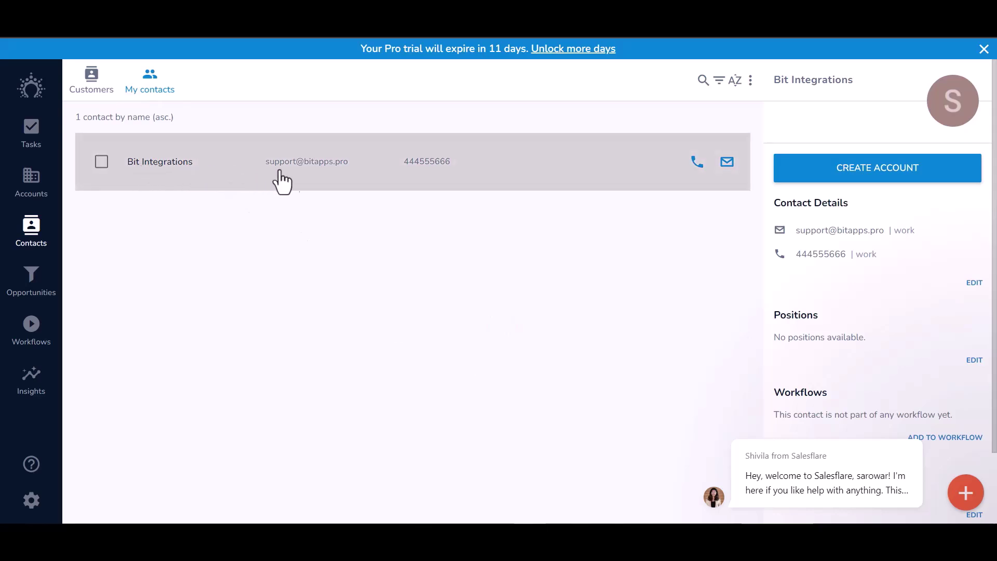